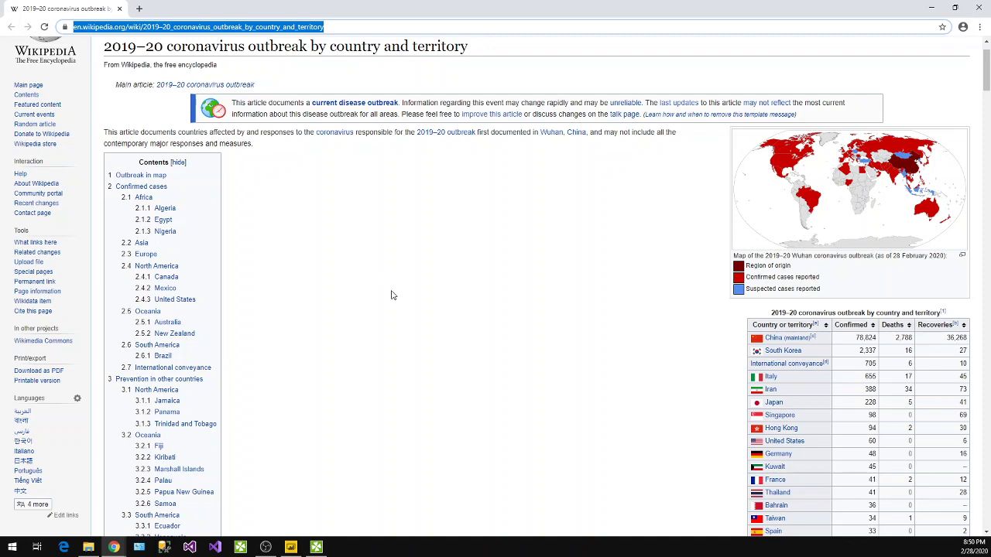
Copy the Wikipedia page's URL and scroll through its coronavirus cases-by-country table.
right_click(319, 29)
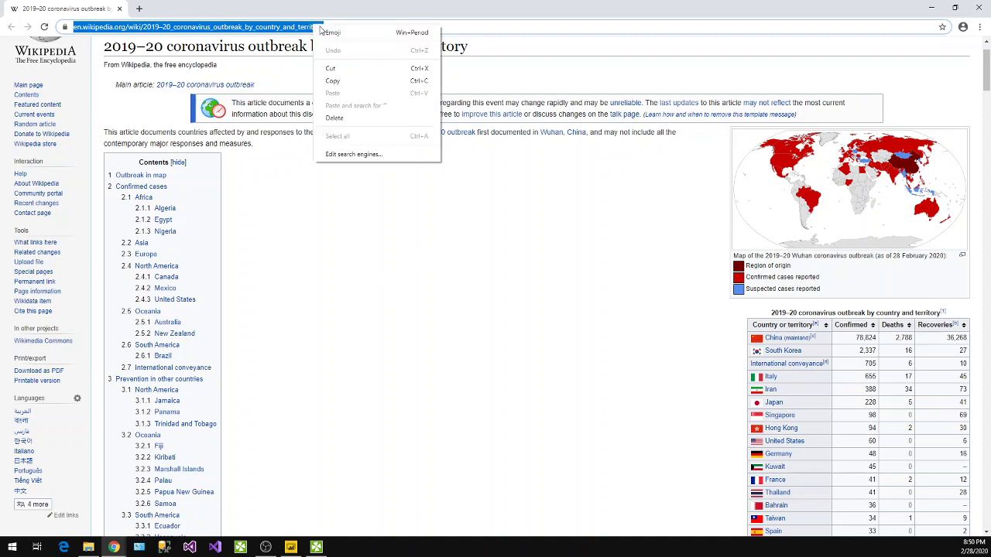
click(336, 80)
scroll(568, 350, down, 1)
scroll(567, 350, down, 3)
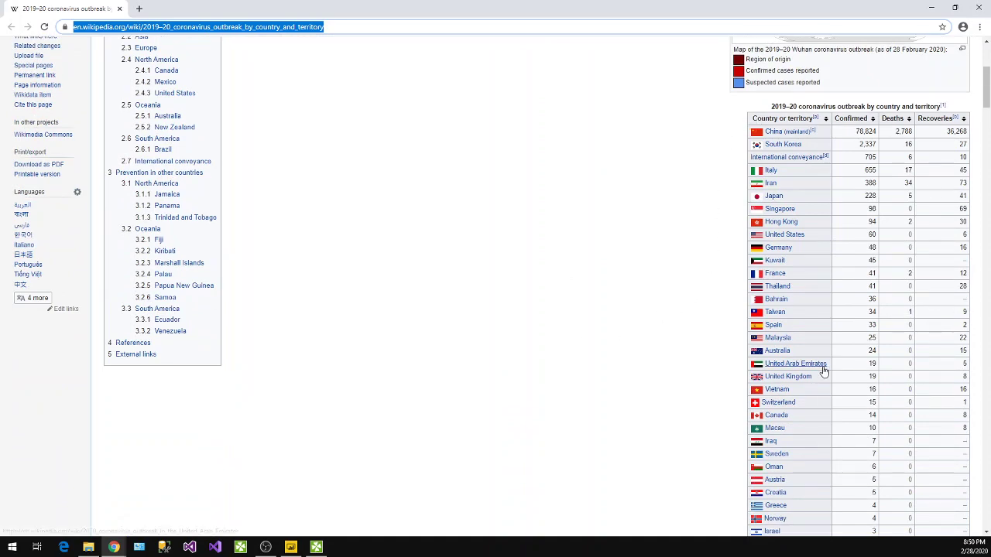
scroll(823, 371, down, 6)
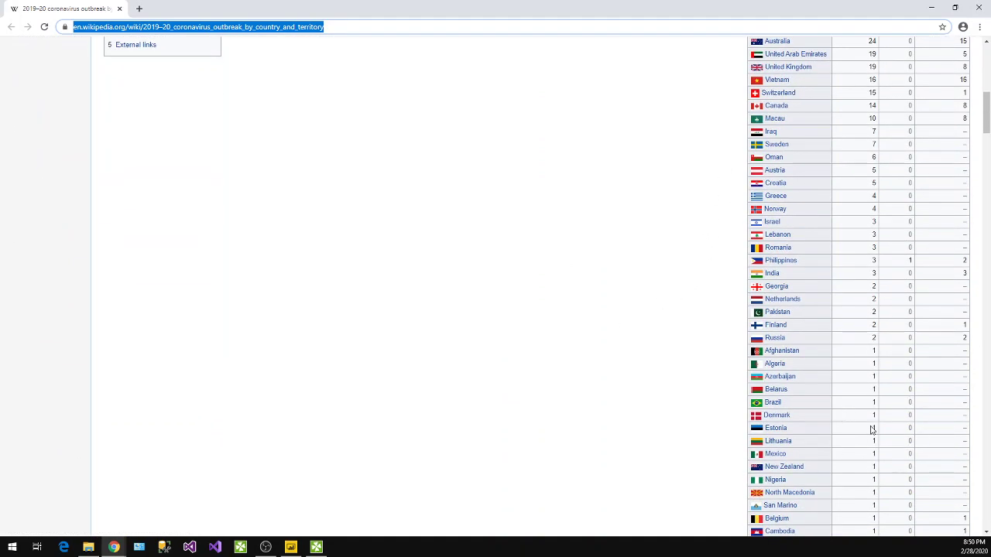
scroll(870, 427, down, 5)
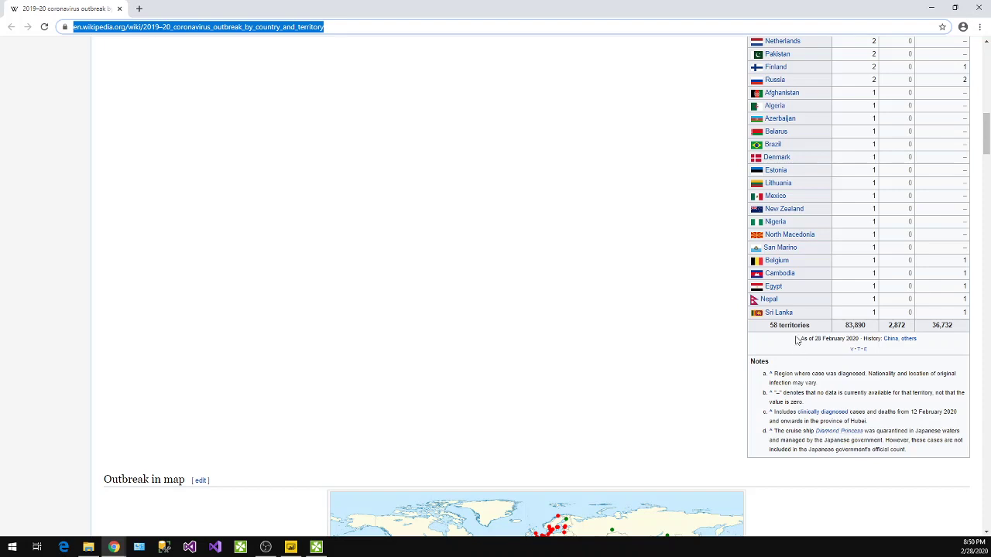
scroll(793, 400, up, 1)
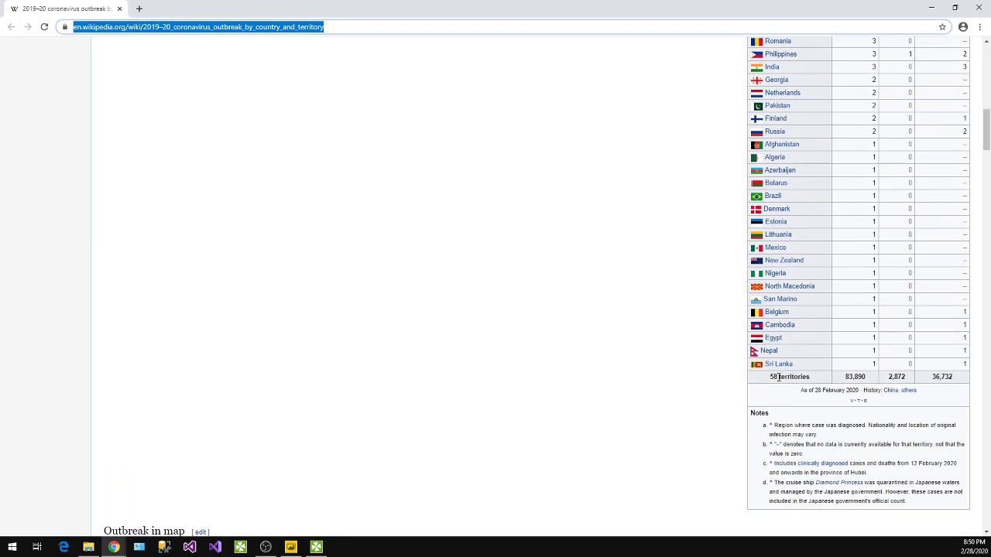
scroll(782, 372, up, 14)
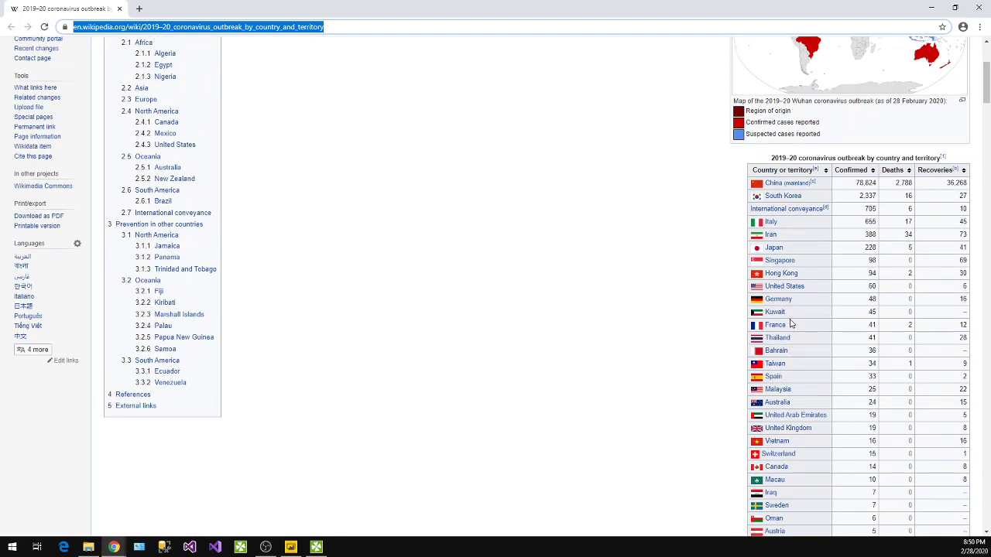
mouse_move(788, 189)
Connect Power BI to the copied Wikipedia URL through Get Data > Web.
click(931, 5)
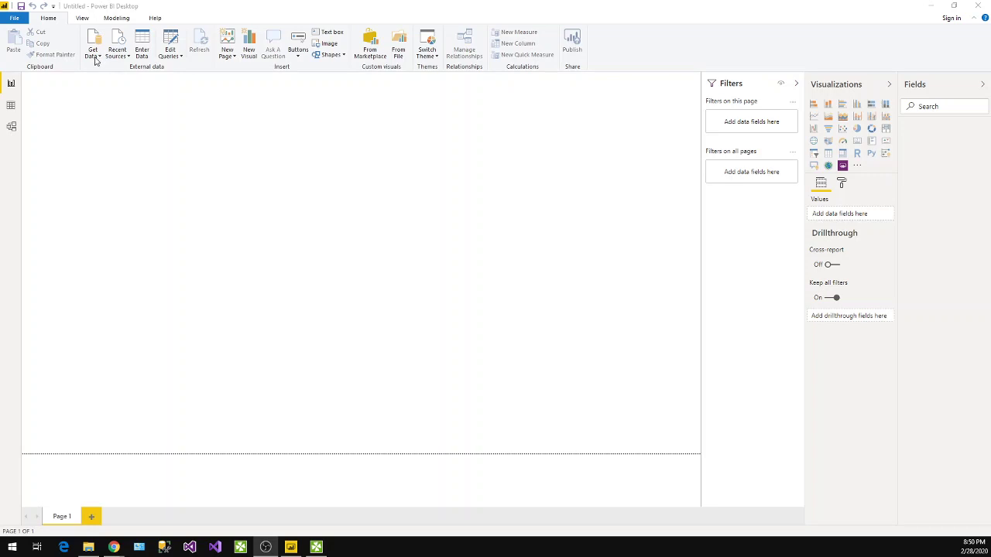
click(96, 60)
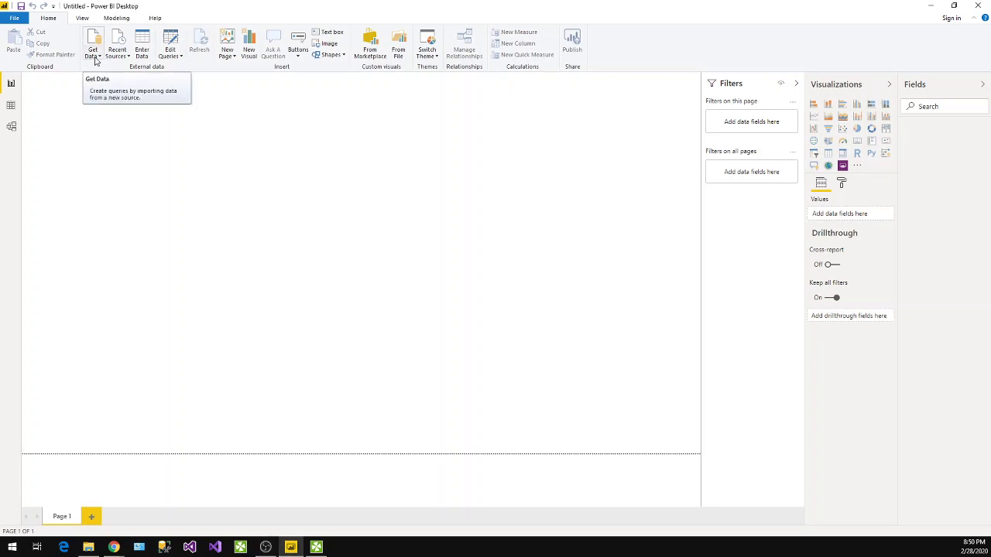
click(96, 61)
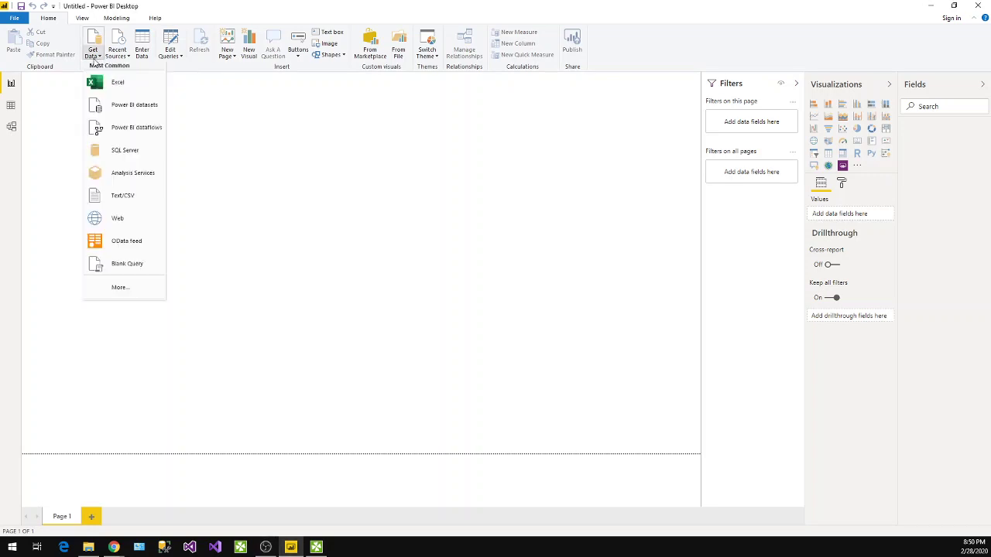
click(96, 61)
click(96, 61)
click(128, 217)
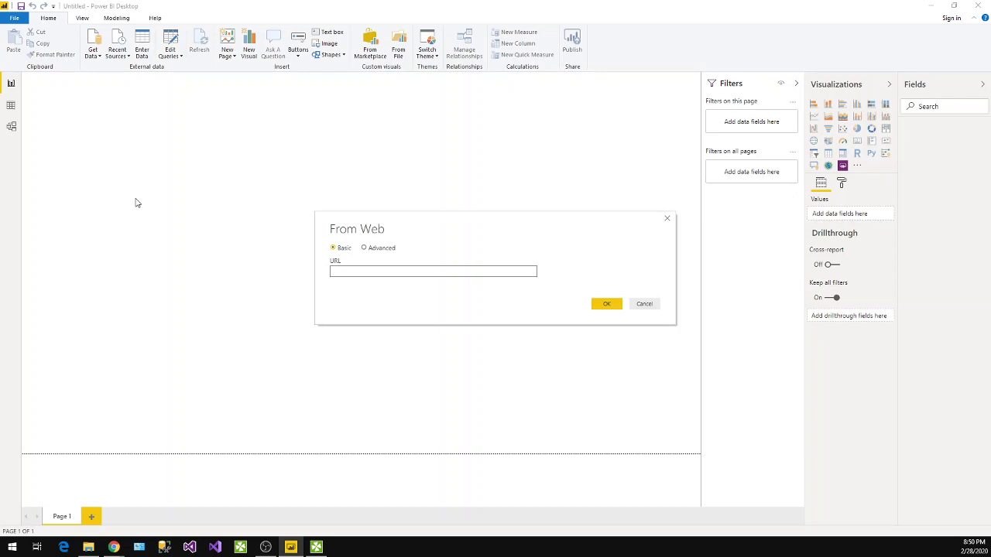
key(ctrl+v)
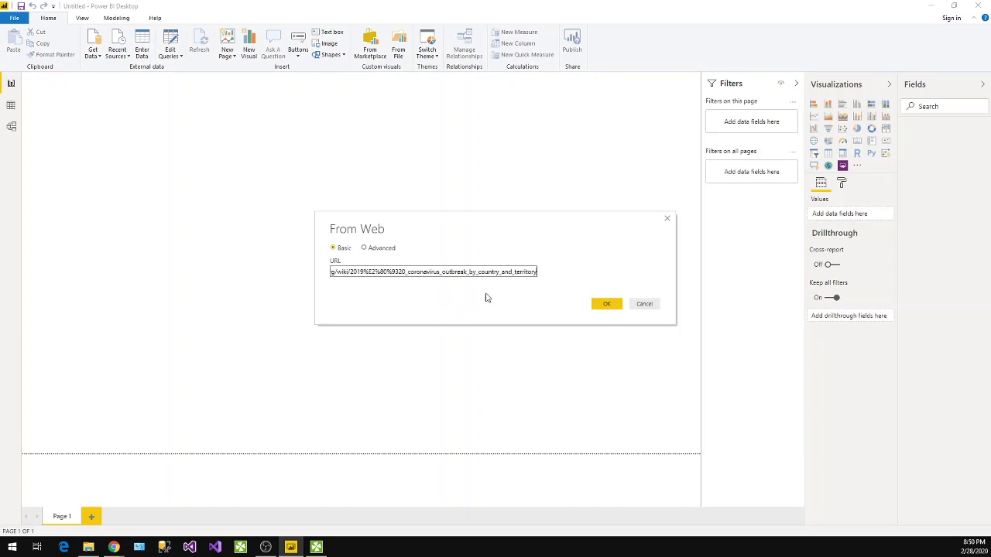
click(606, 304)
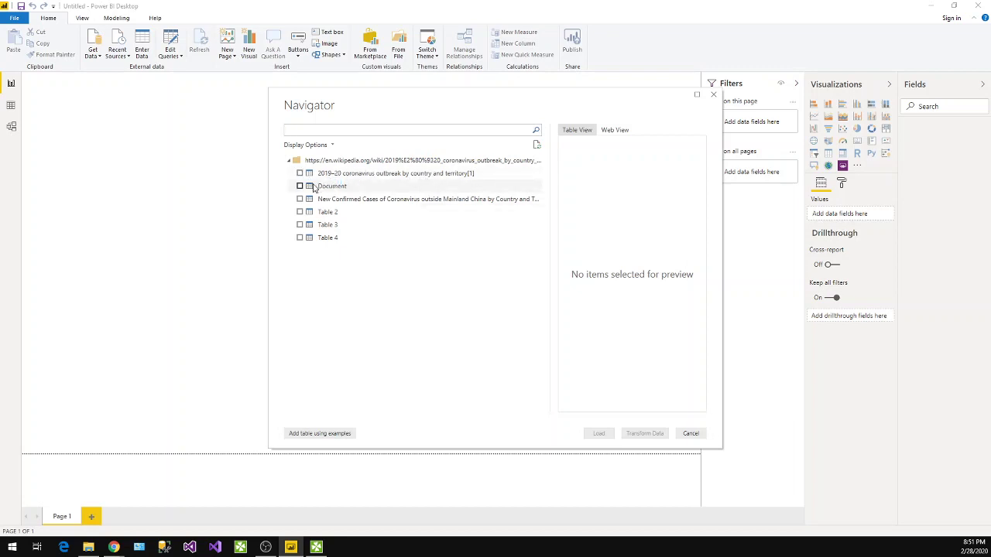
Load the outbreak-by-country table from Navigator and widen the Fields pane to read its fields.
click(300, 173)
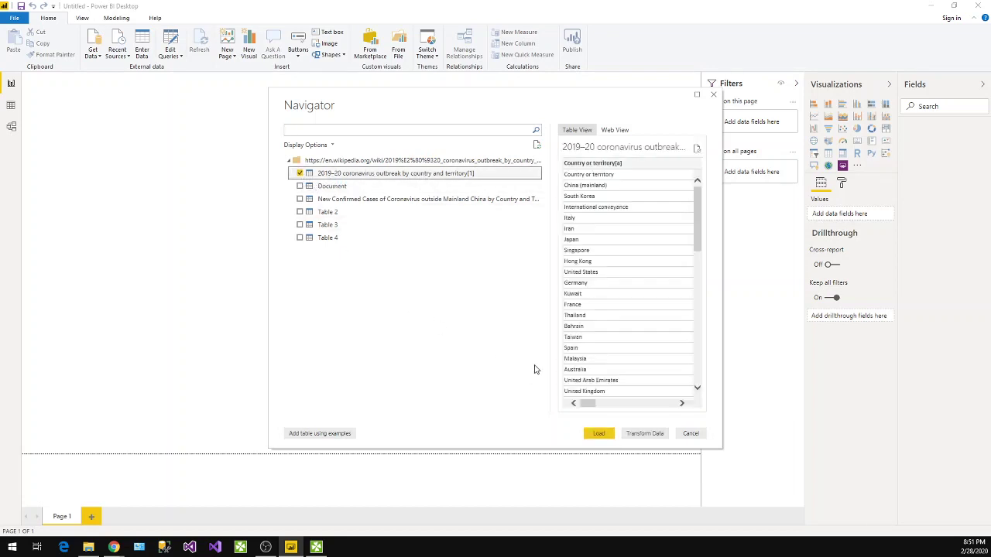
click(600, 434)
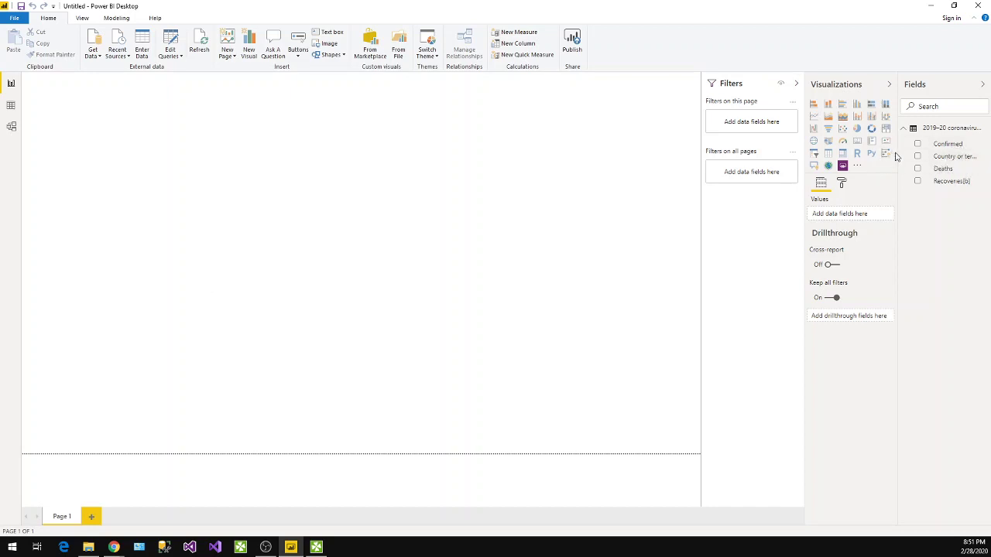
drag(896, 159, 850, 159)
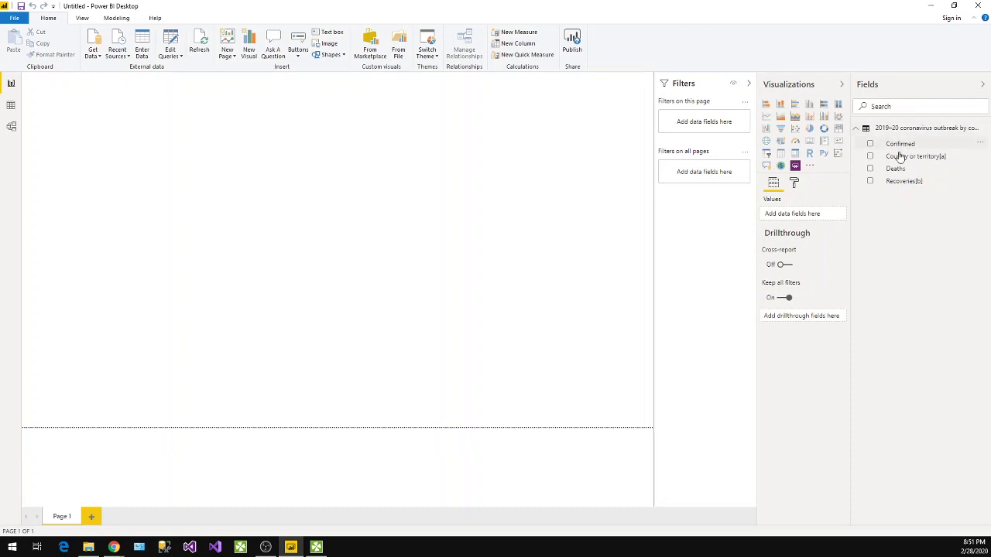
click(983, 129)
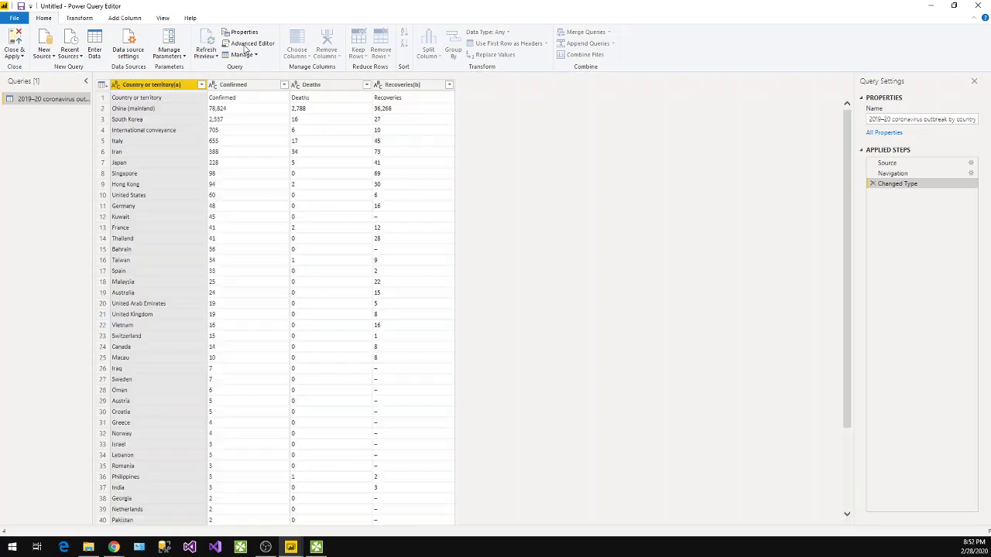
Shorten the query name by removing '2019–20' and ' by country and territory', joining words with '_'.
click(919, 121)
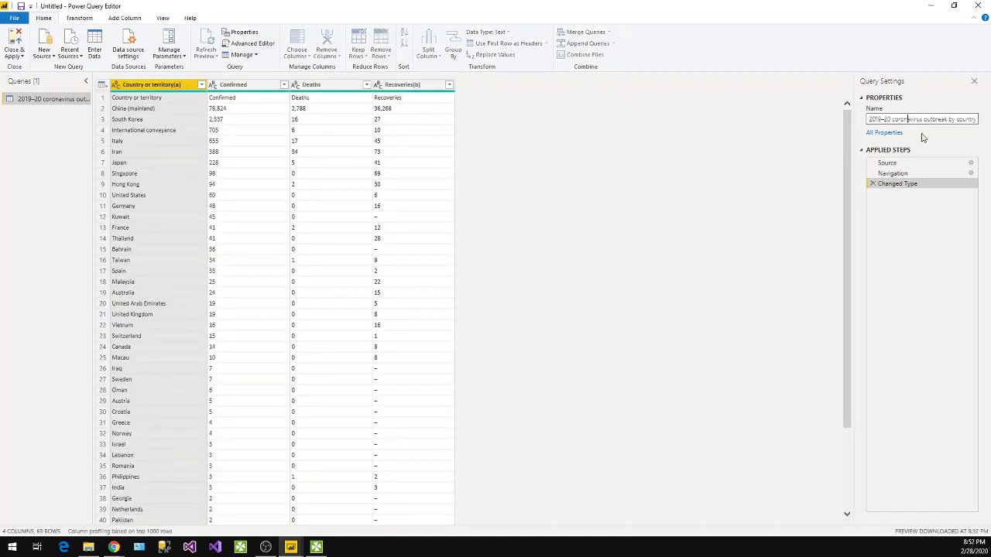
double_click(893, 121)
key(Delete)
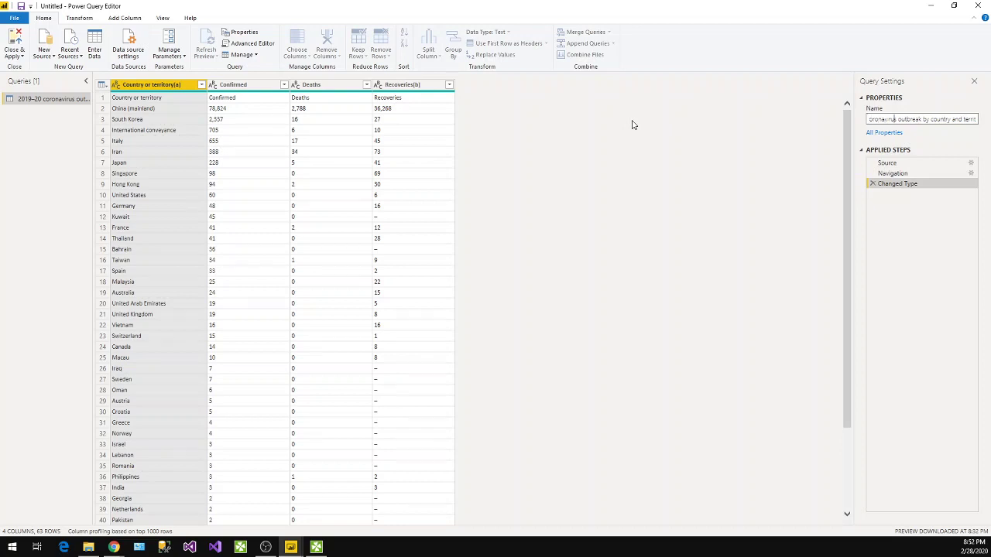
key(BackSpace)
text(_)
key(Right)
key(Delete)
key(Delete)
key(Delete)
key(Delete)
key(Delete)
key(Delete)
key(Delete)
key(Delete)
key(Delete)
key(Delete)
key(Delete)
key(Delete)
key(Delete)
key(Delete)
key(Delete)
key(Delete)
key(Delete)
key(Delete)
key(Delete)
key(Delete)
key(Return)
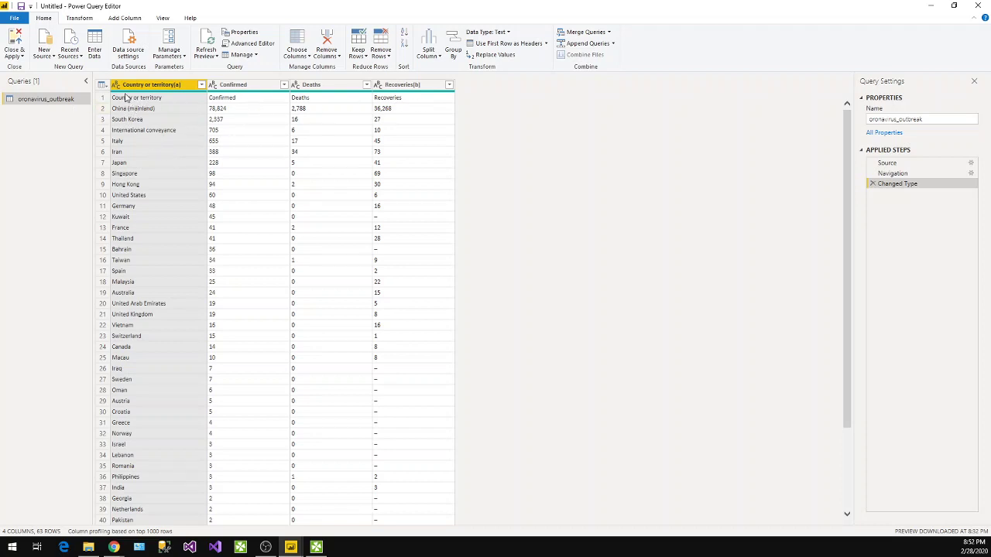
Promote the table's first row to column headers.
click(101, 86)
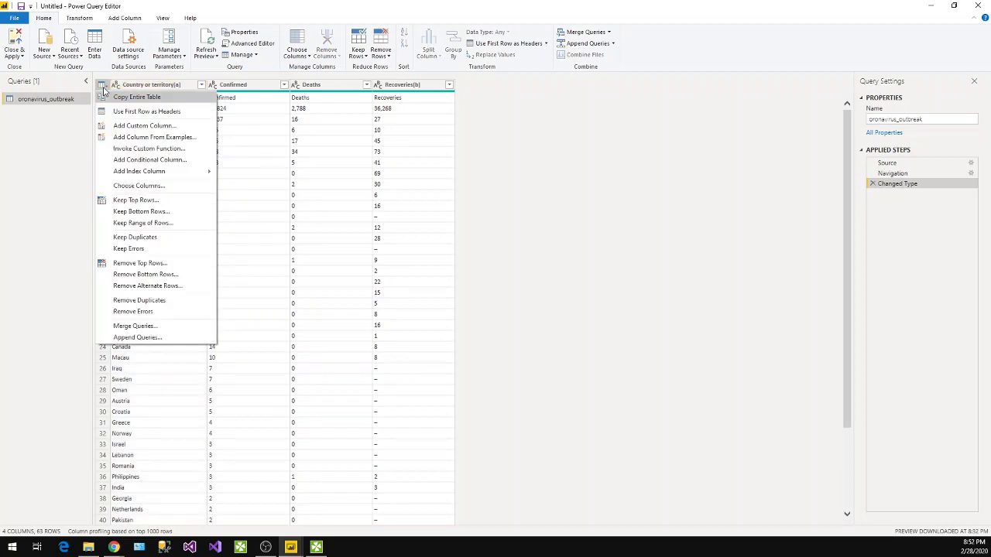
click(134, 113)
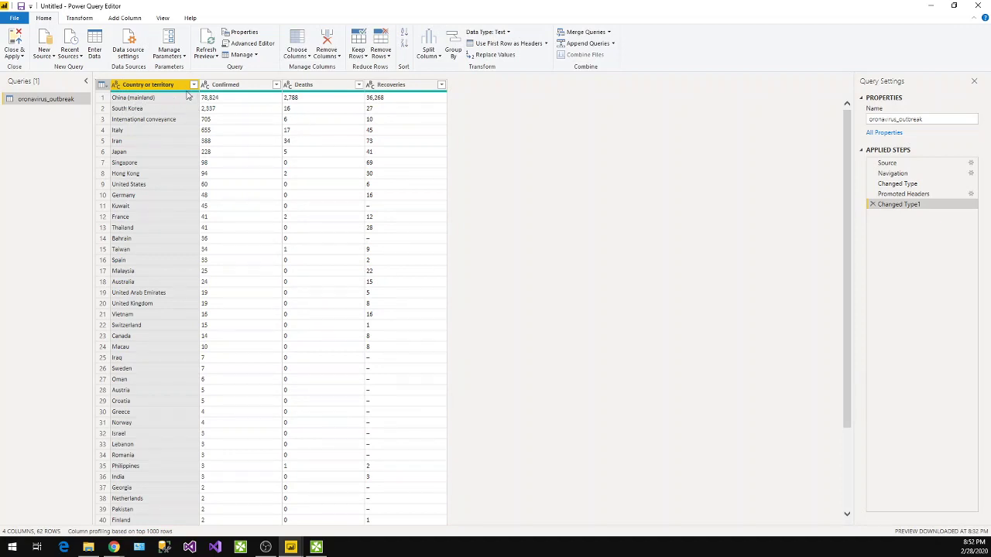
scroll(186, 148, down, 8)
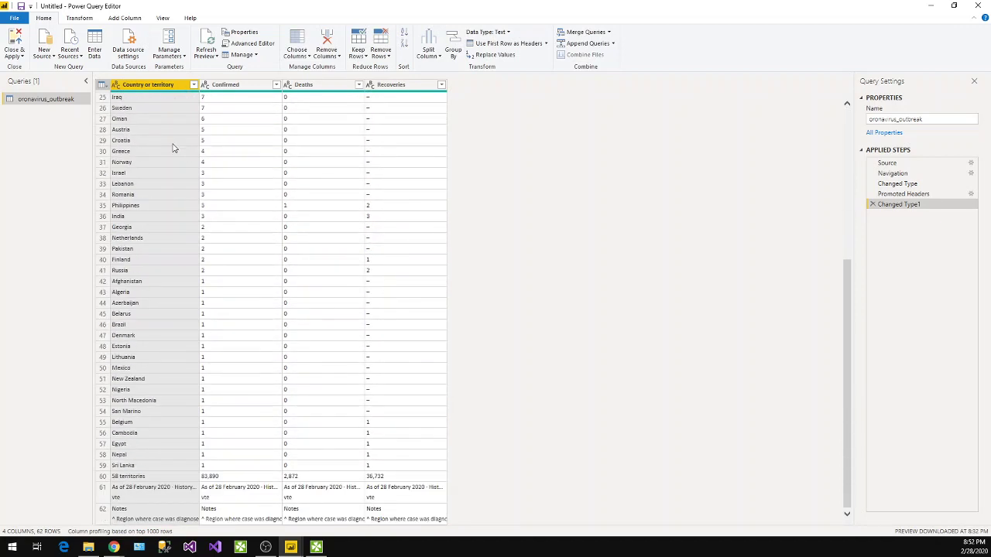
Remove the bottom 3 rows of totals and notes, leaving 59 country rows.
click(102, 85)
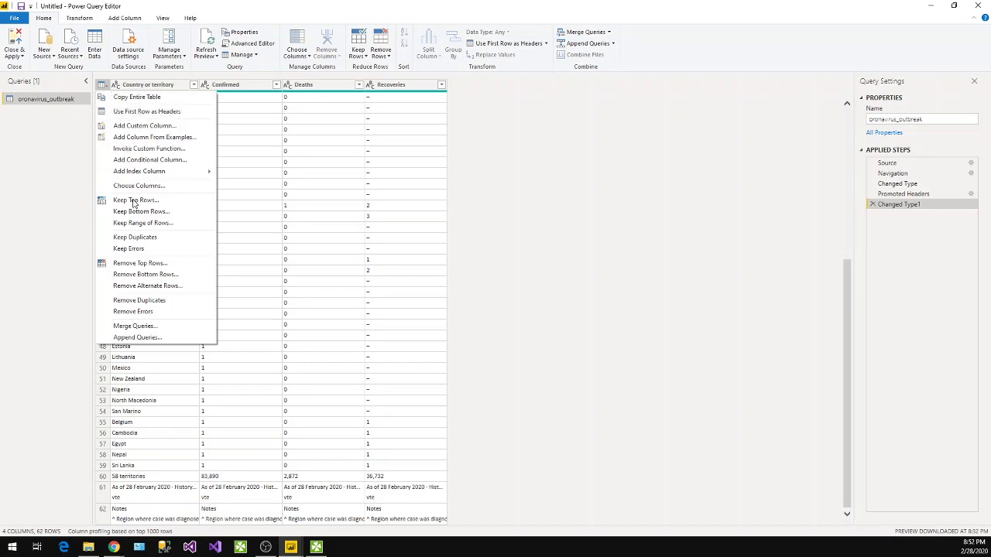
click(138, 276)
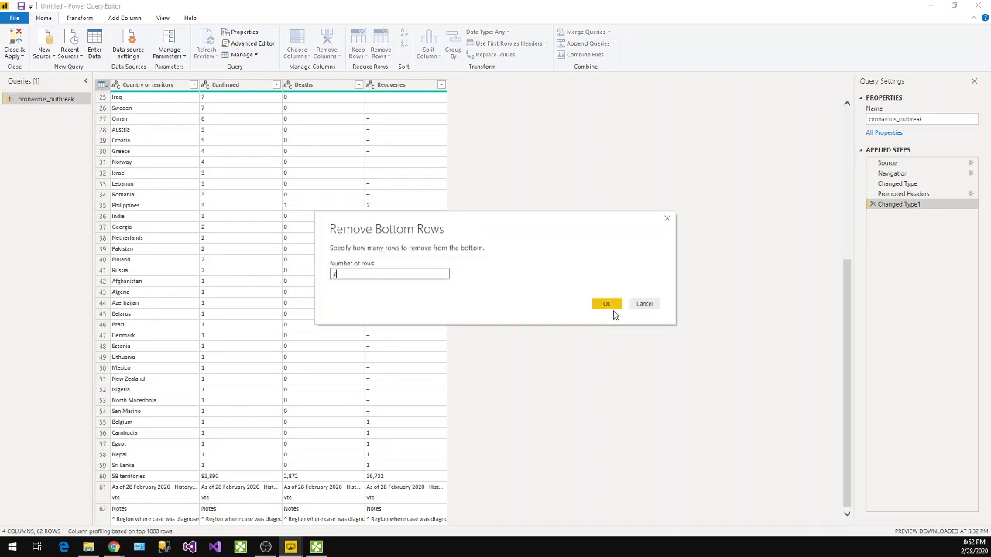
click(608, 304)
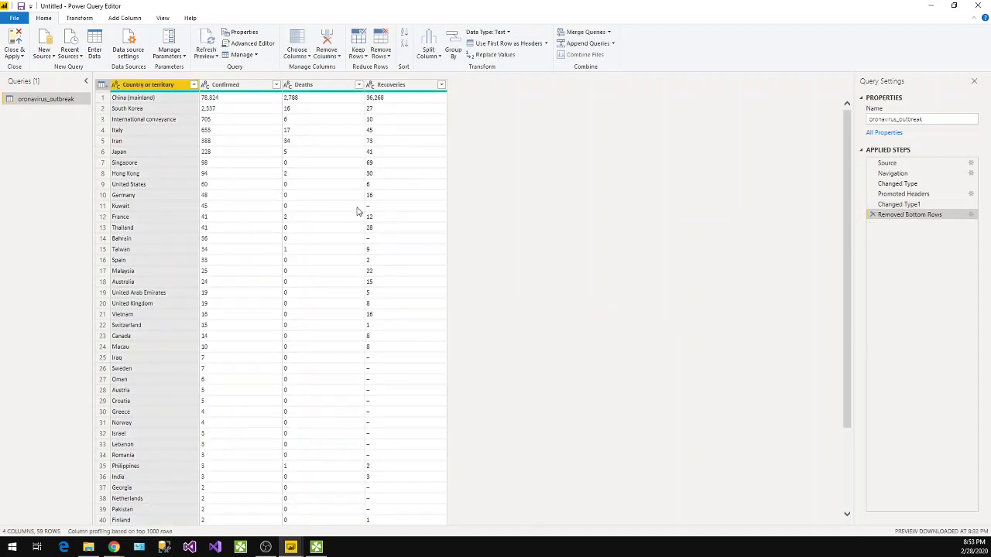
Change the Confirmed column's data type to Whole Number.
scroll(380, 277, down, 5)
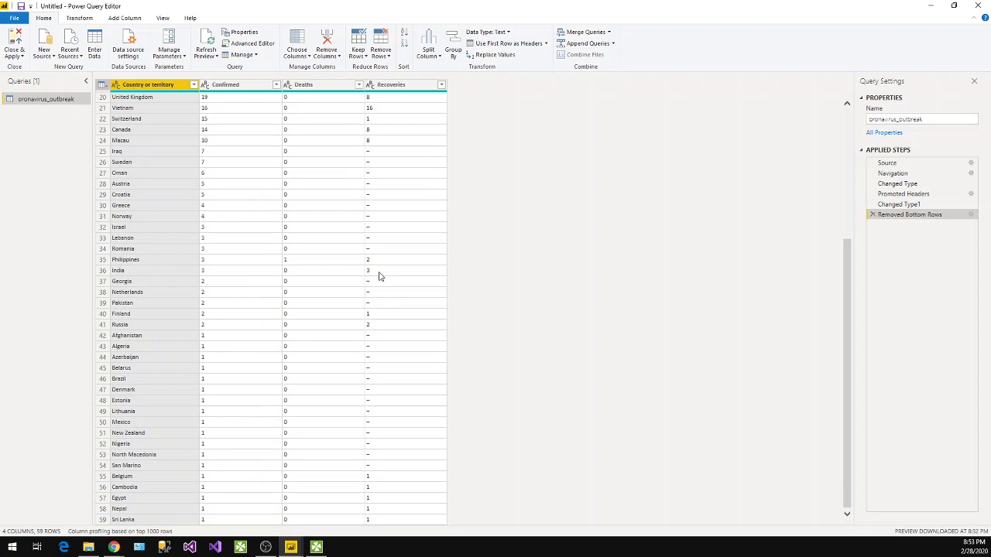
scroll(379, 276, up, 5)
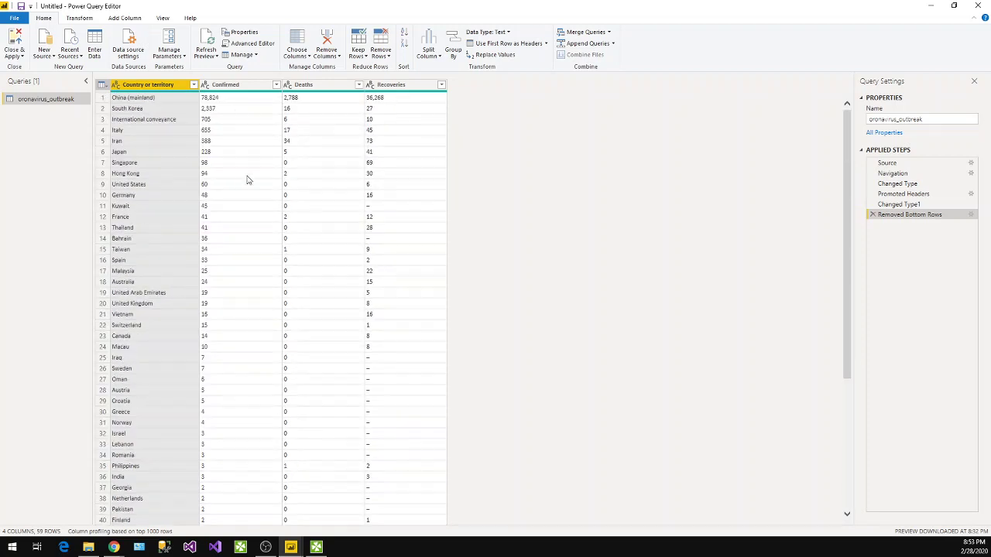
scroll(258, 246, down, 3)
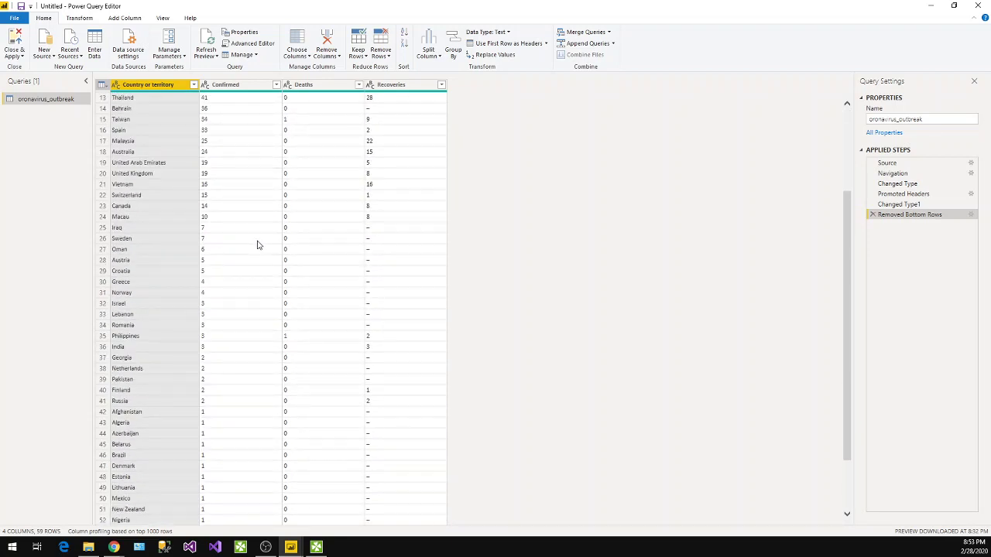
scroll(257, 246, down, 2)
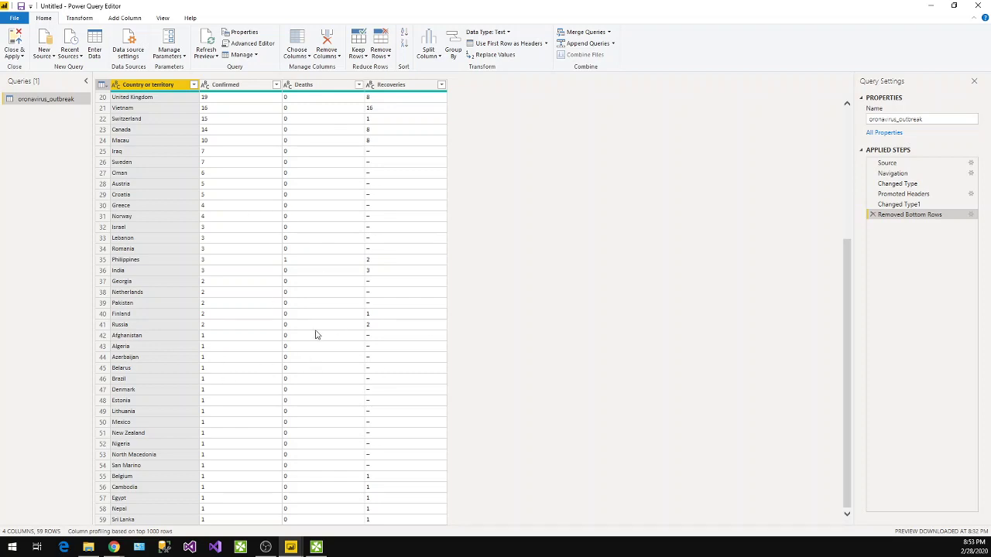
scroll(315, 335, up, 5)
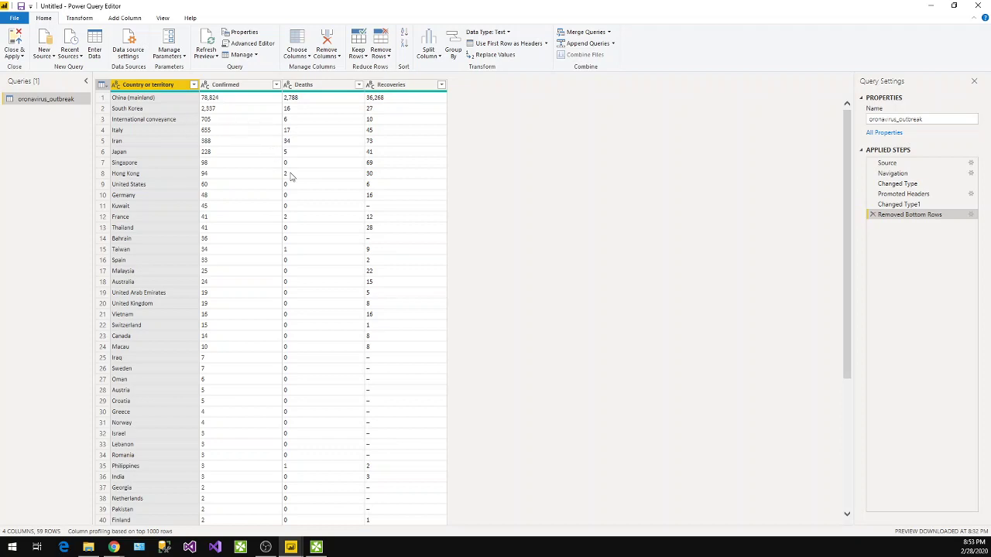
click(226, 85)
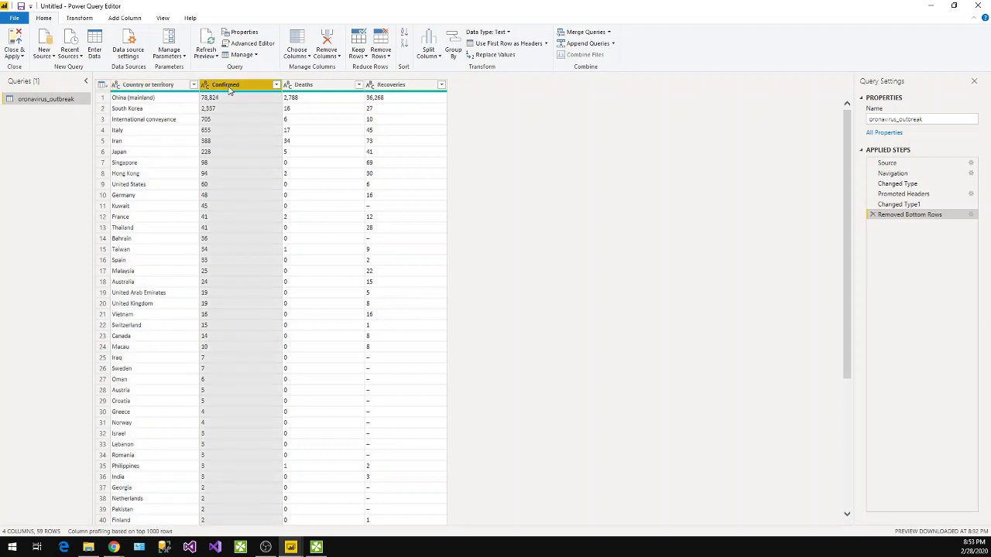
right_click(229, 90)
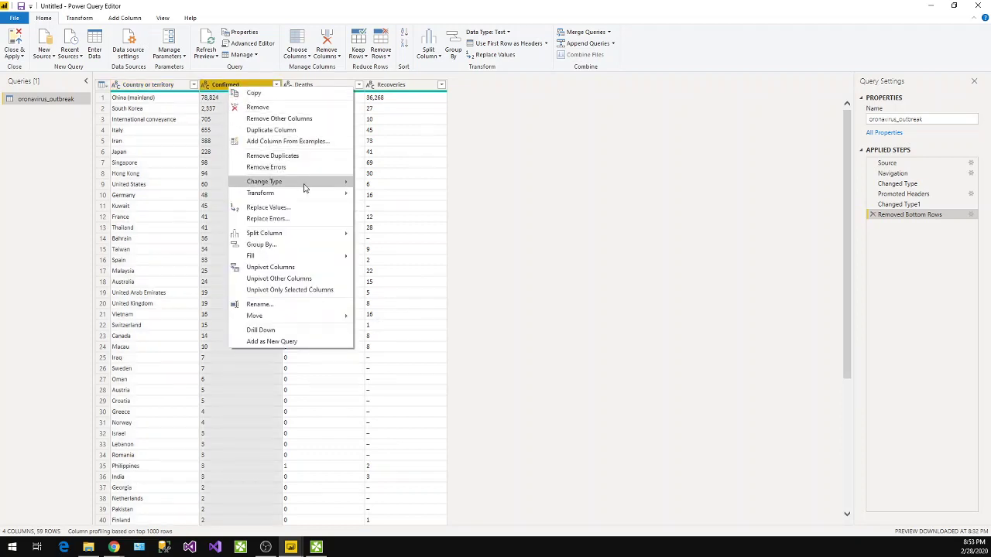
mouse_move(304, 187)
click(399, 209)
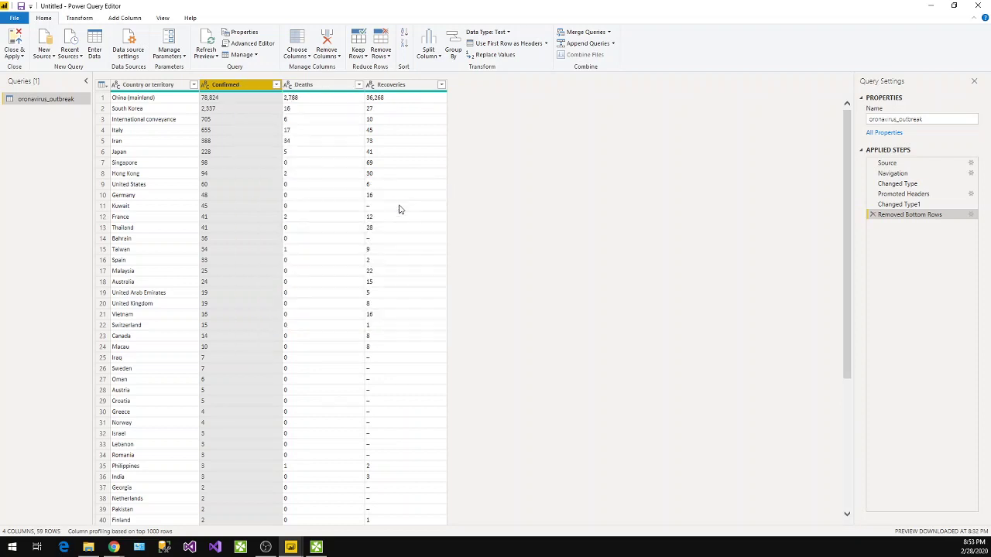
Change the Deaths column's data type to Whole Number.
click(359, 86)
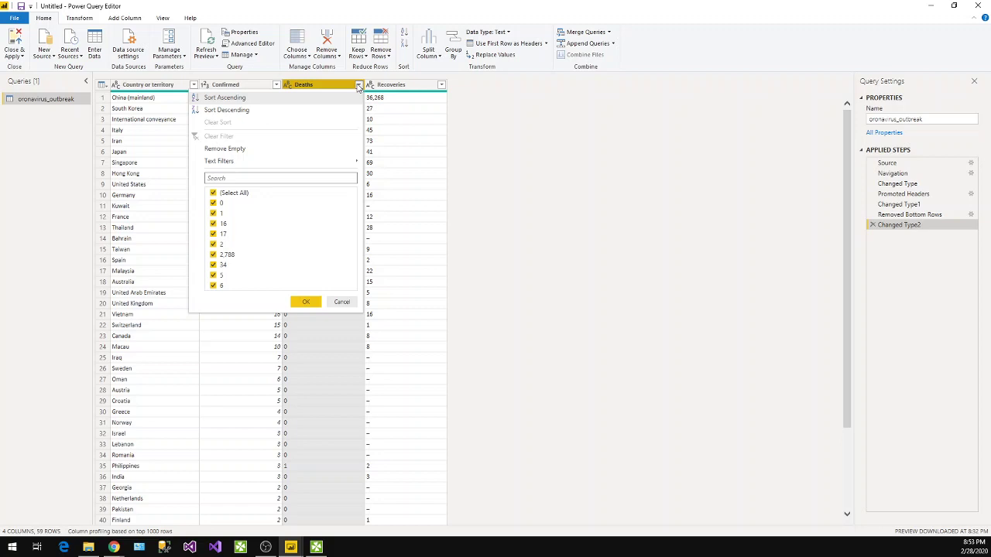
click(358, 85)
click(360, 87)
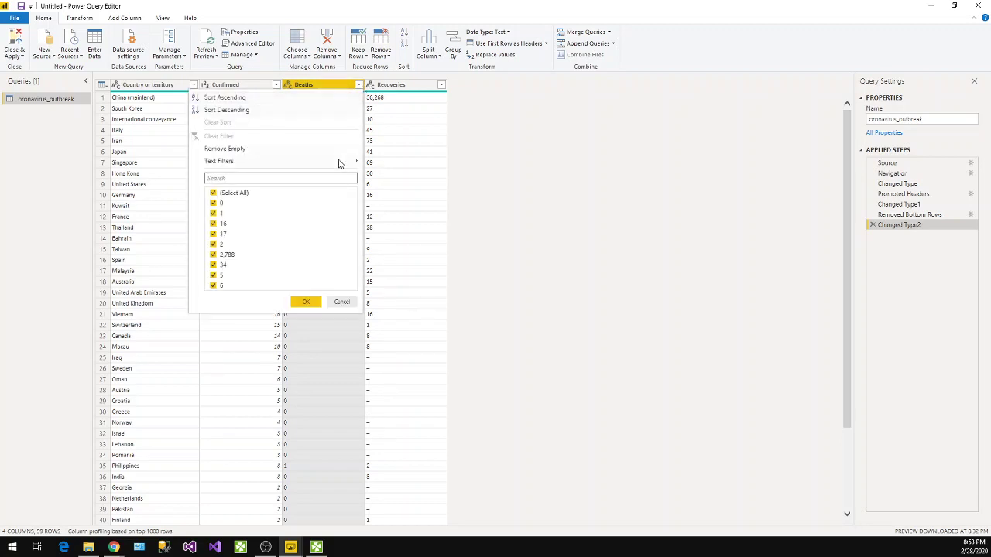
right_click(325, 88)
mouse_move(380, 180)
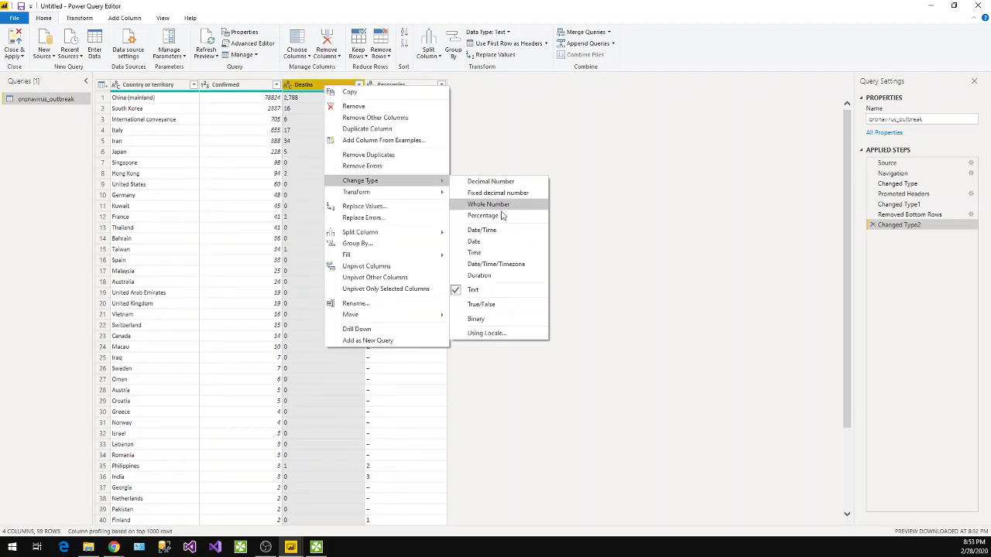
click(488, 204)
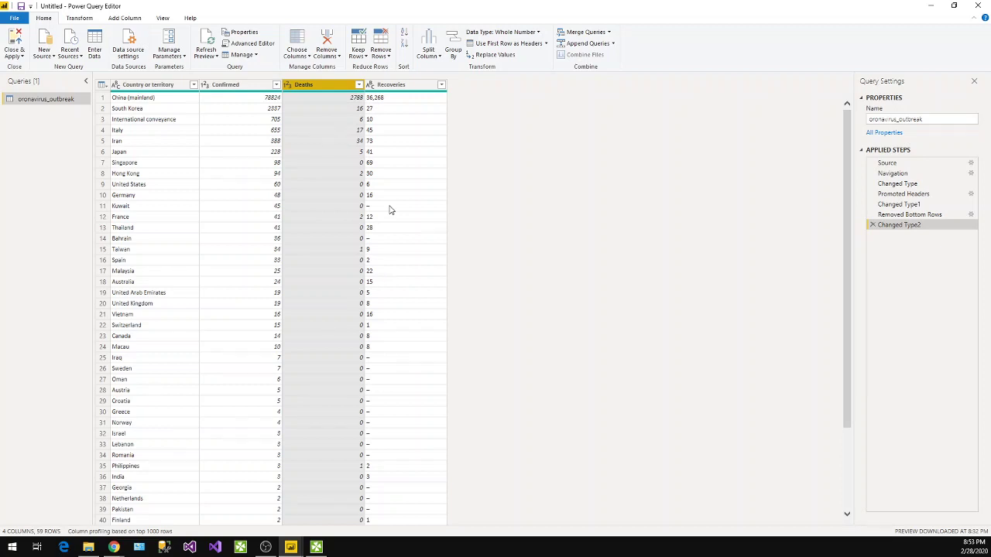
Replace every '–' value in the Recoveries column with 0.
click(441, 85)
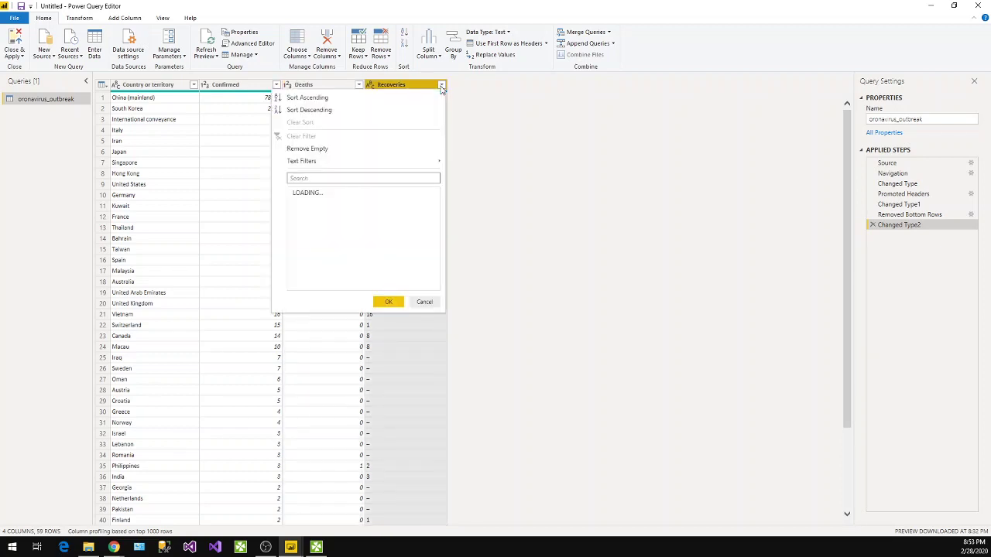
click(441, 87)
right_click(428, 87)
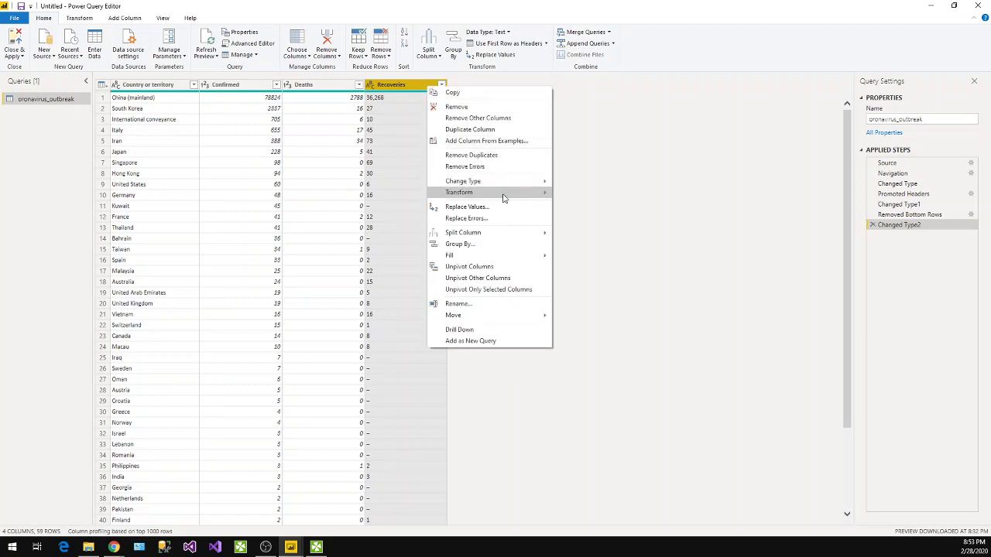
click(523, 210)
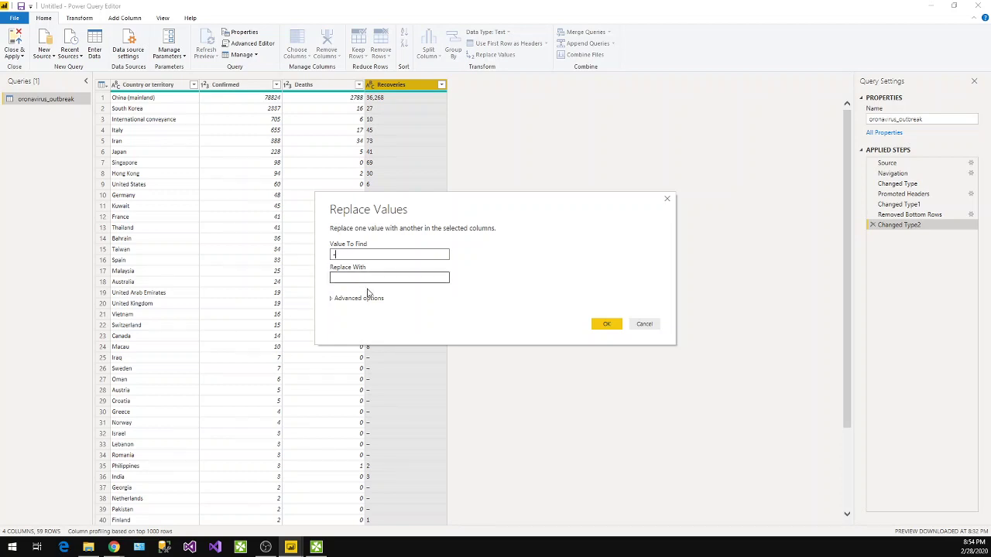
click(643, 325)
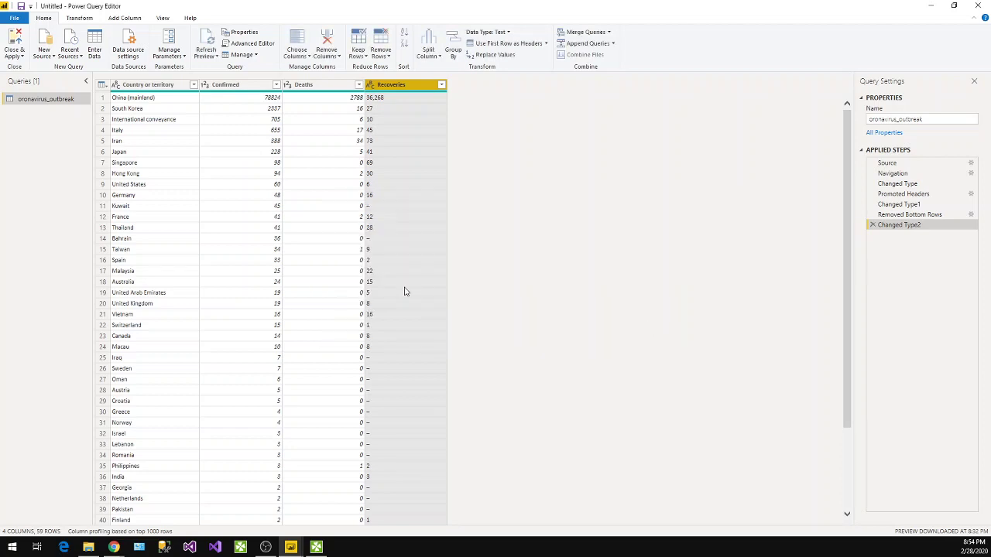
right_click(374, 240)
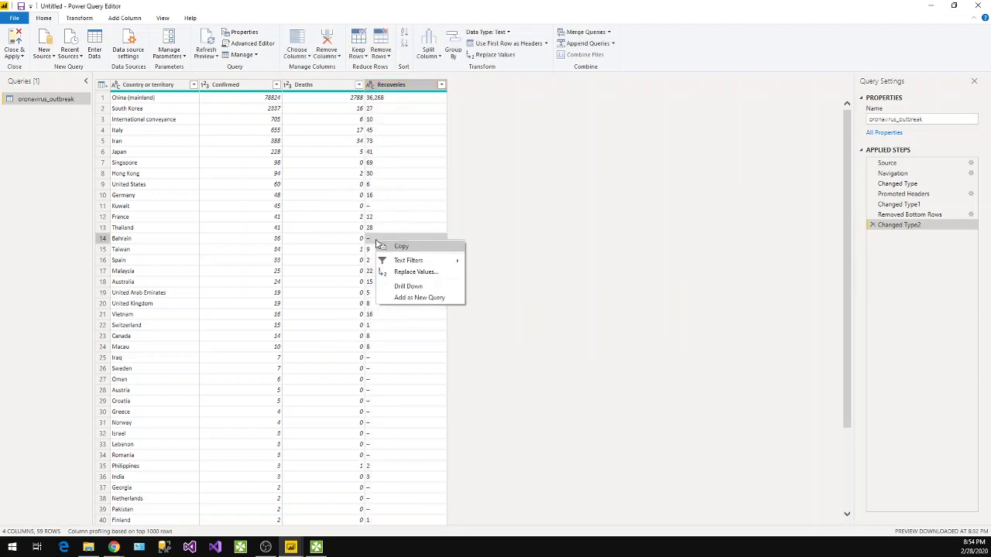
click(426, 248)
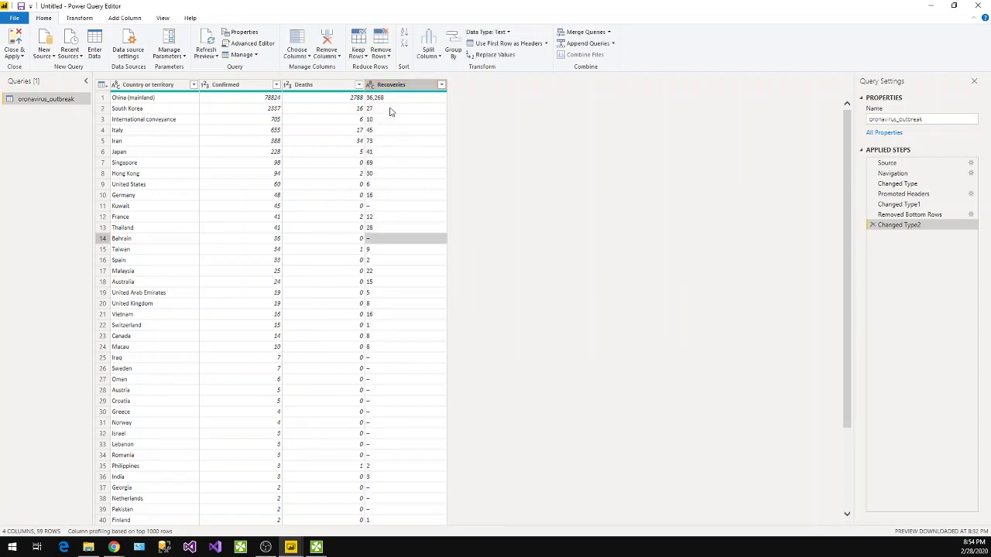
right_click(389, 240)
click(441, 278)
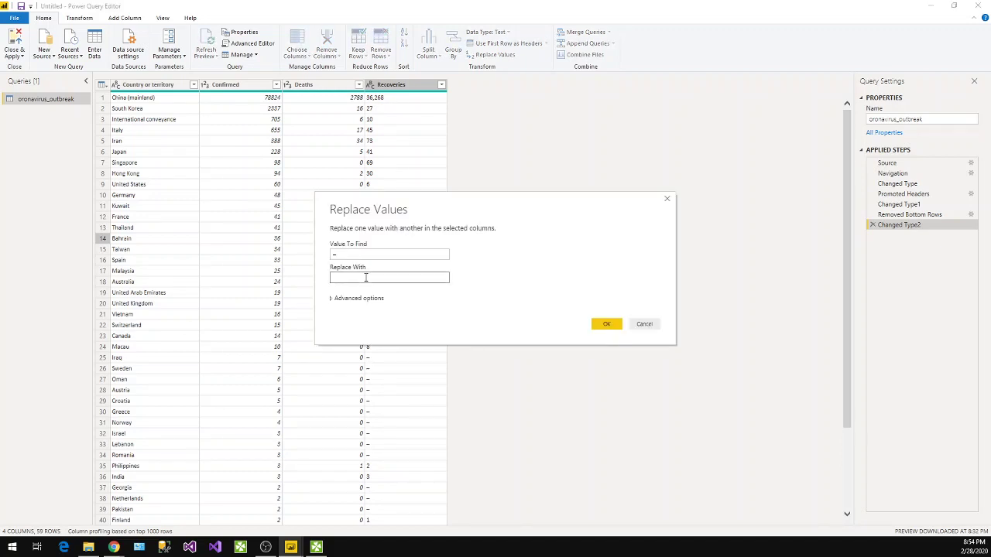
click(606, 324)
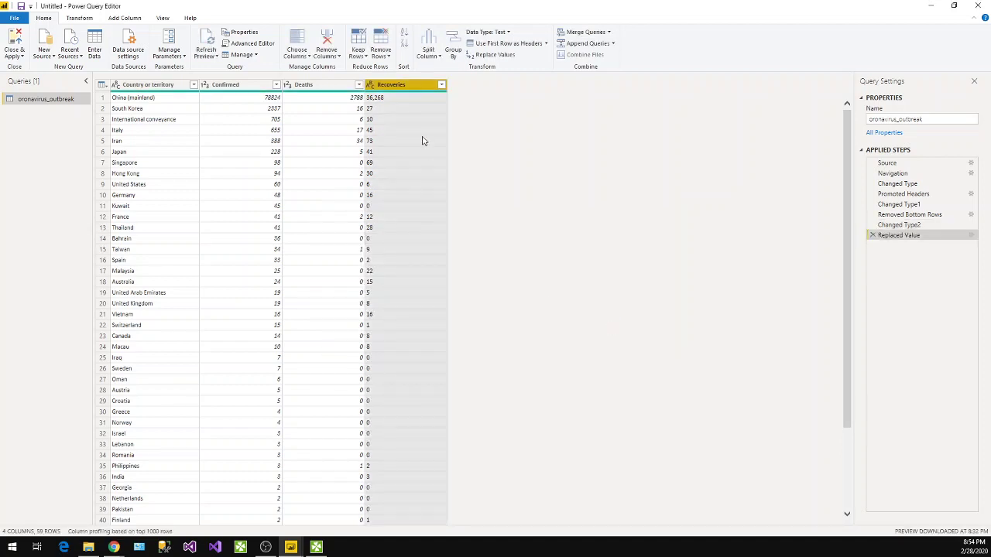
Set the Recoveries column's data type to Whole Number.
click(441, 86)
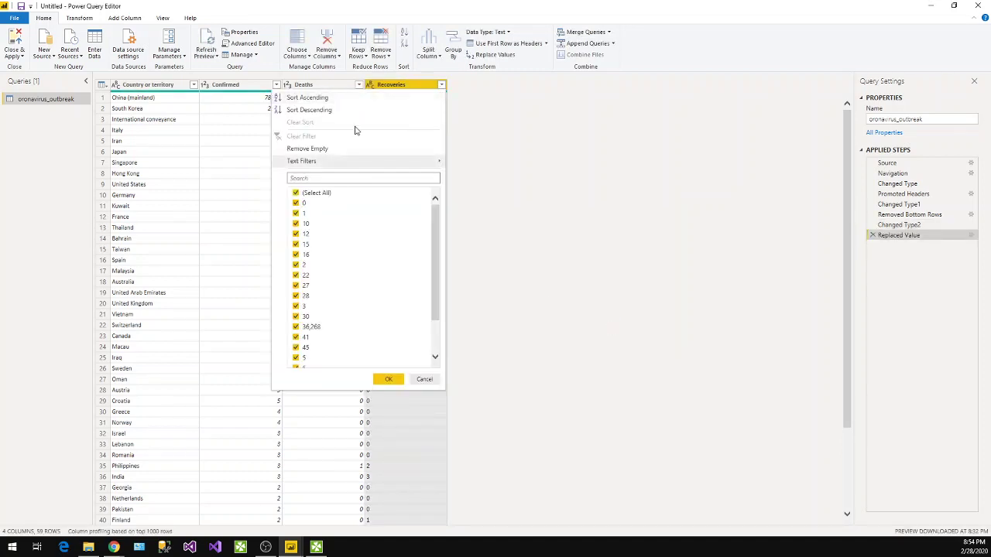
right_click(419, 85)
mouse_move(503, 180)
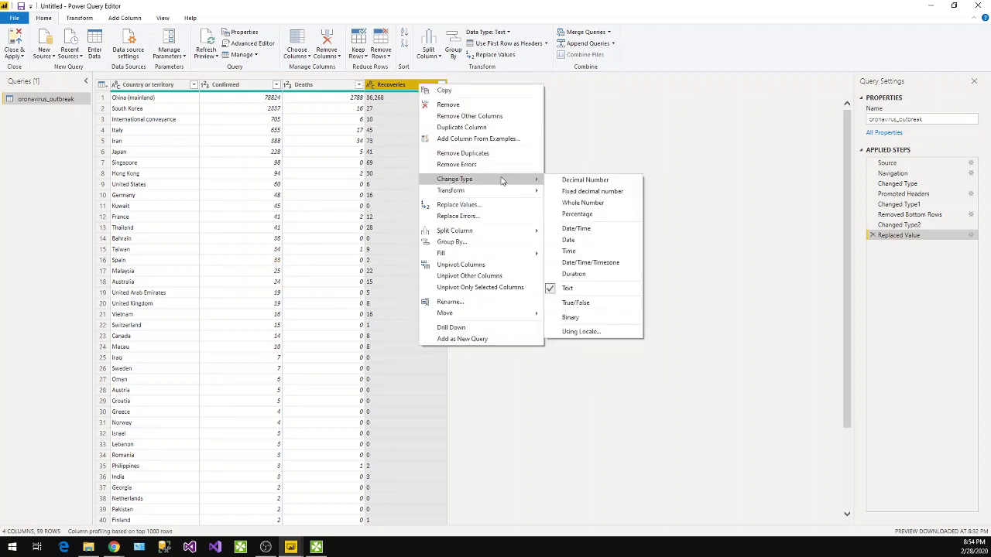
click(588, 203)
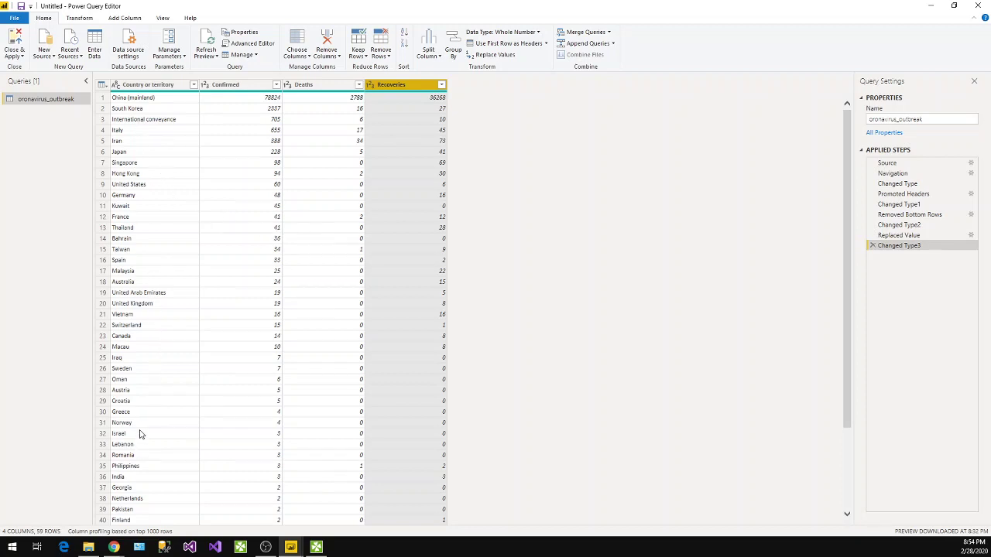
Use Replace Values to change the 'China (mainland)' entry to 'China'.
click(145, 100)
right_click(145, 100)
click(200, 136)
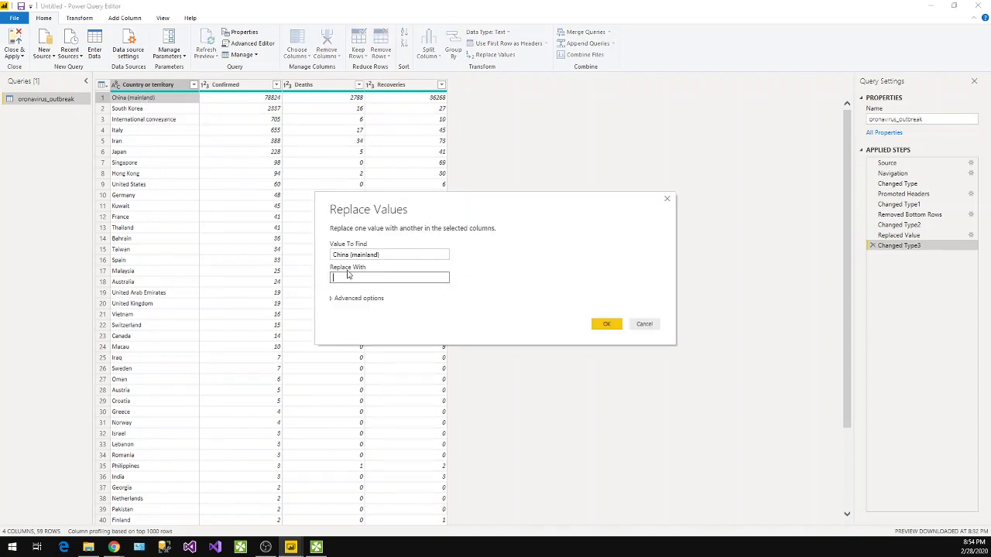
drag(349, 256, 413, 259)
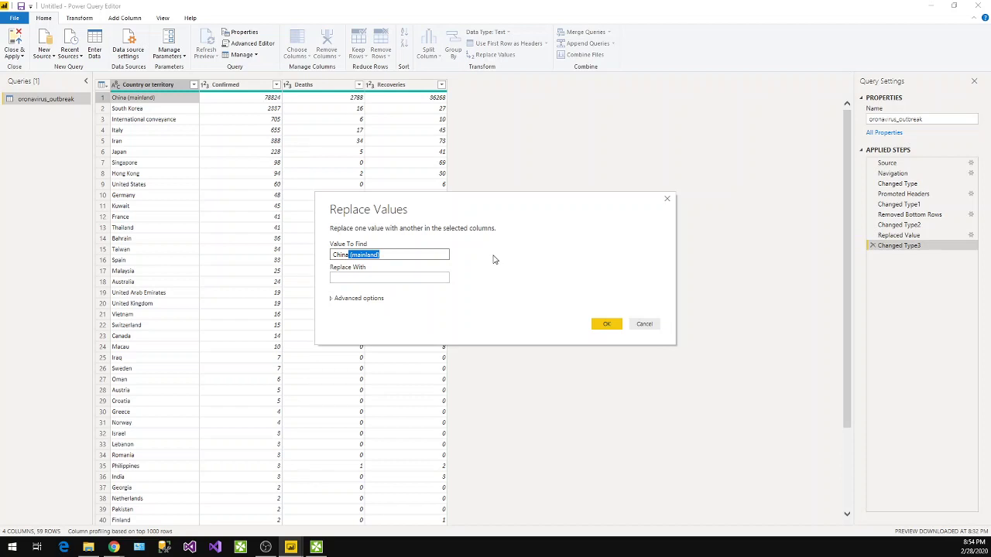
key(Left)
key(shift+Left)
key(shift+Left)
key(shift+Left)
key(shift+Left)
click(407, 276)
text(China)
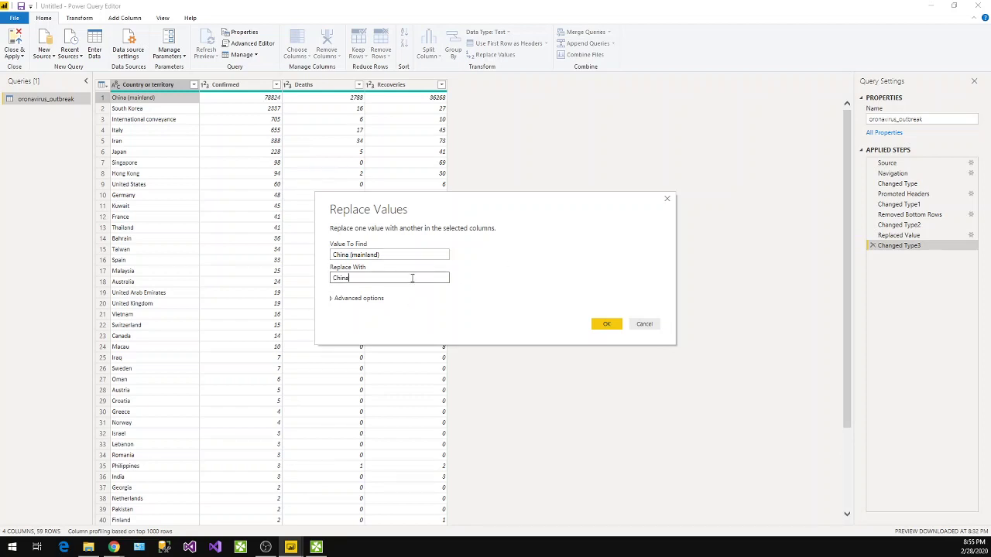
click(604, 325)
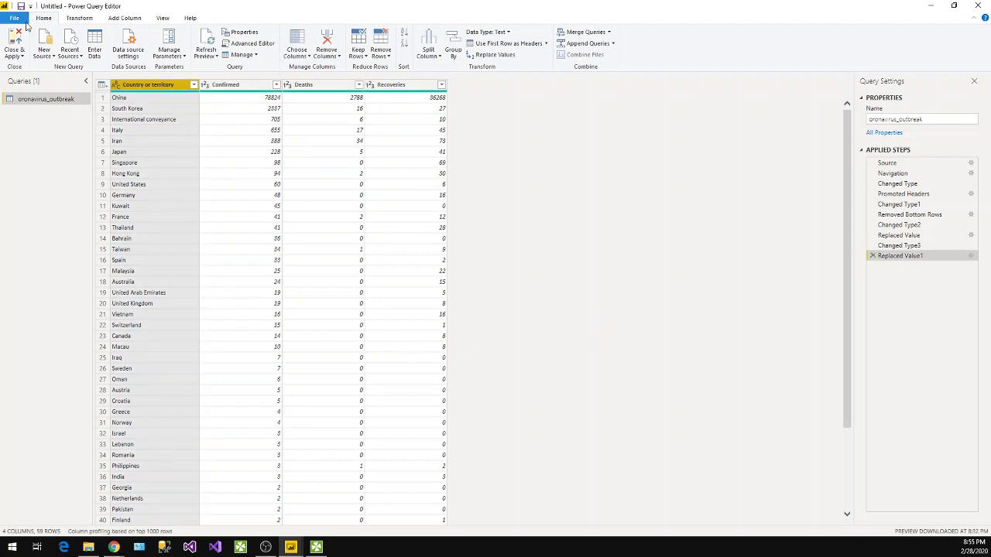
Apply the query changes, then rename the 'Country or territory' field to 'Country'.
click(14, 55)
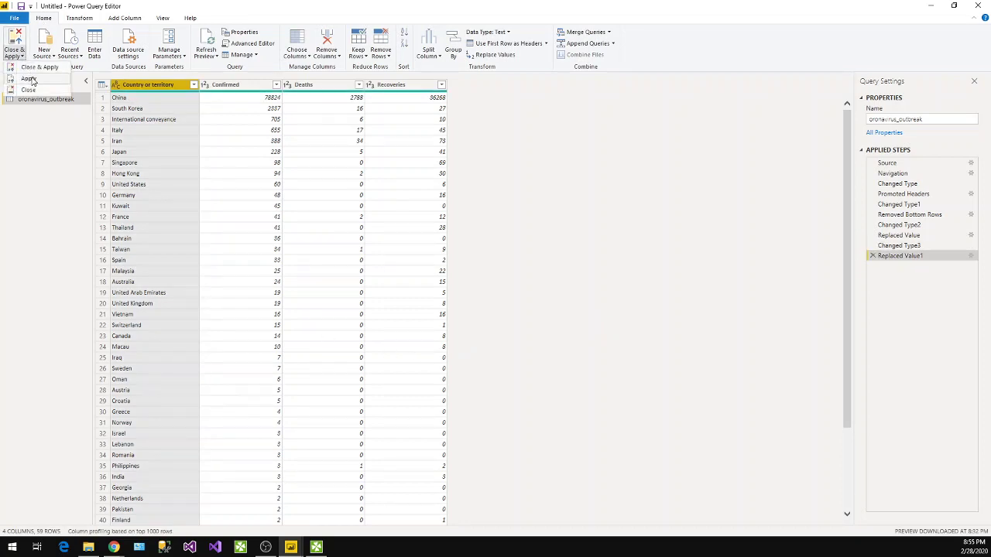
click(27, 78)
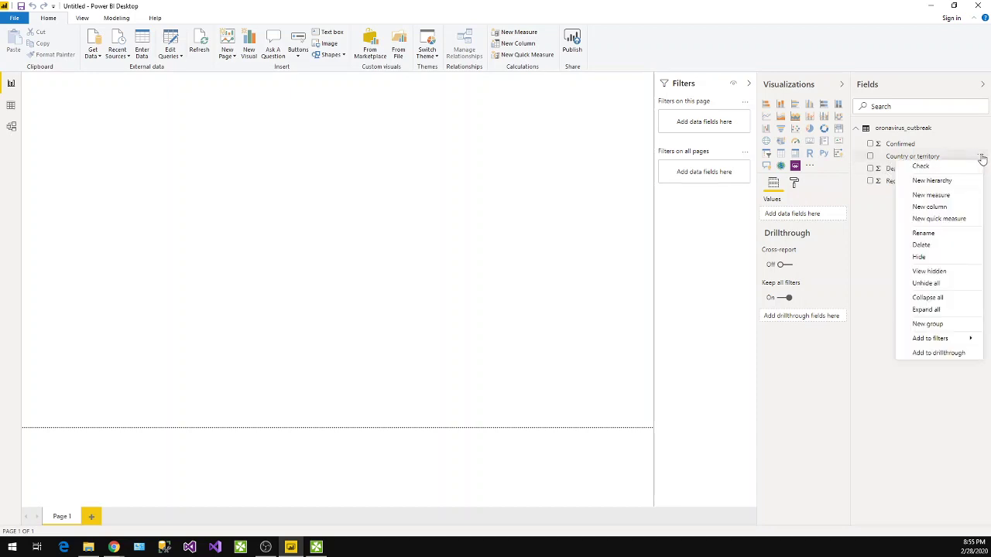
click(980, 156)
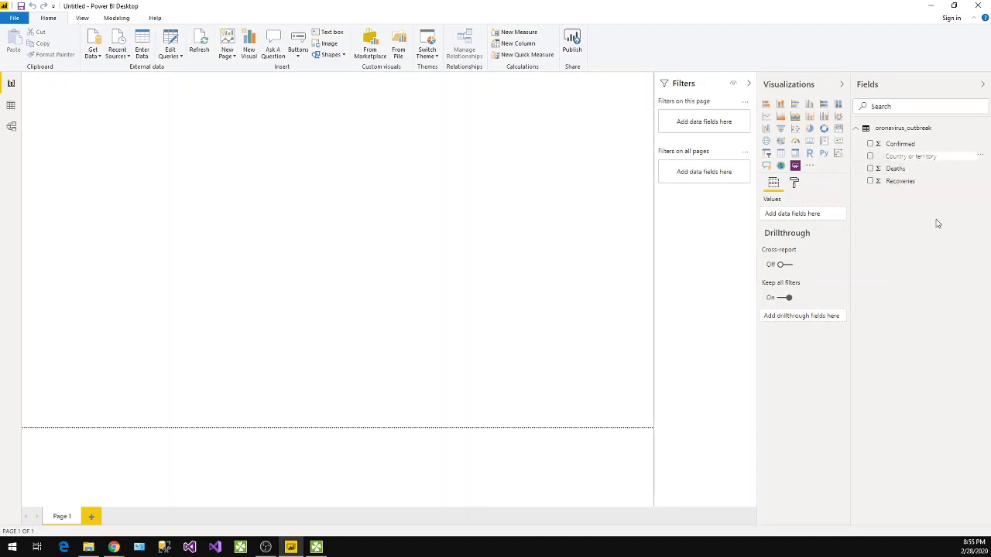
click(924, 233)
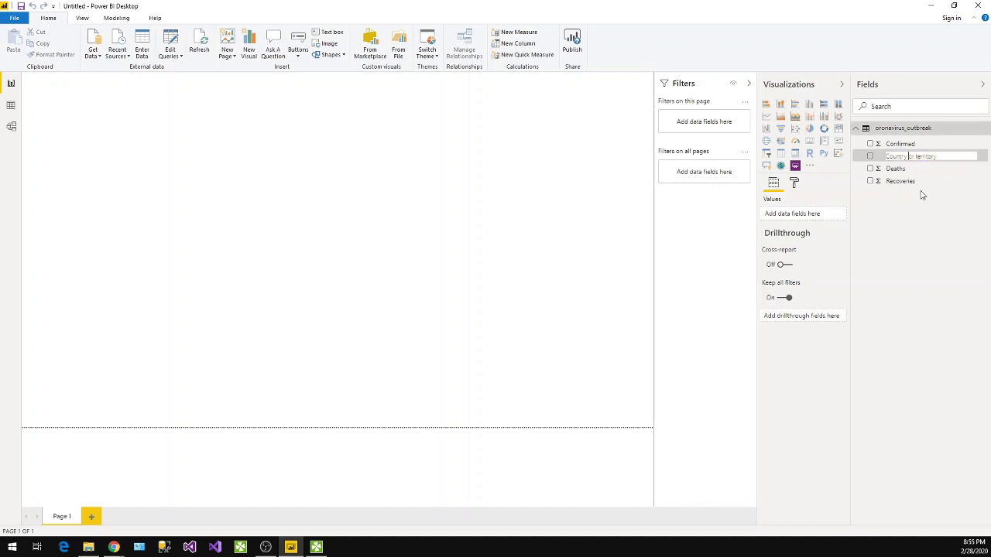
key(BackSpace)
key(BackSpace)
key(BackSpace)
key(BackSpace)
key(BackSpace)
key(BackSpace)
key(BackSpace)
key(BackSpace)
key(BackSpace)
key(BackSpace)
key(BackSpace)
key(BackSpace)
key(BackSpace)
key(Return)
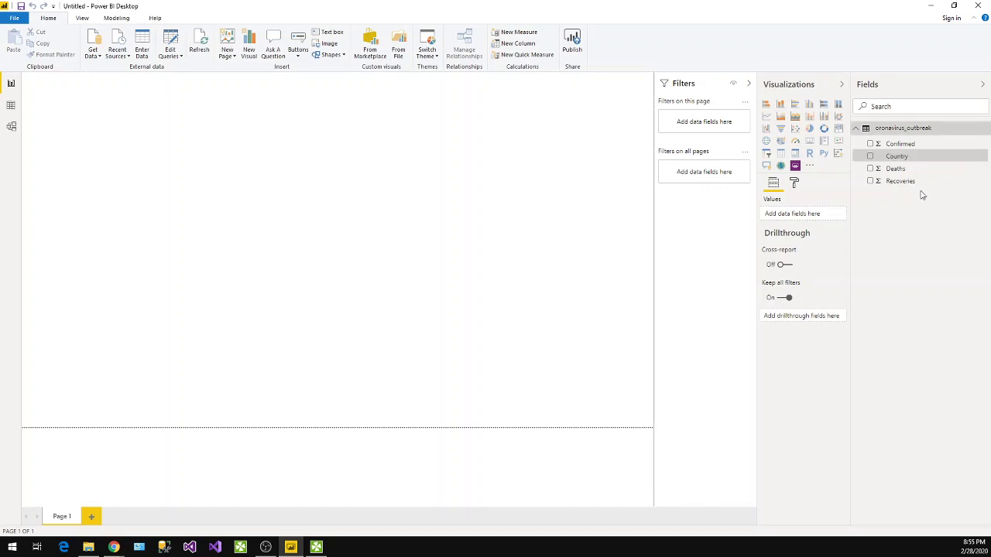
Create a map of Country with bubbles sized by Confirmed, stretched across the page.
click(870, 157)
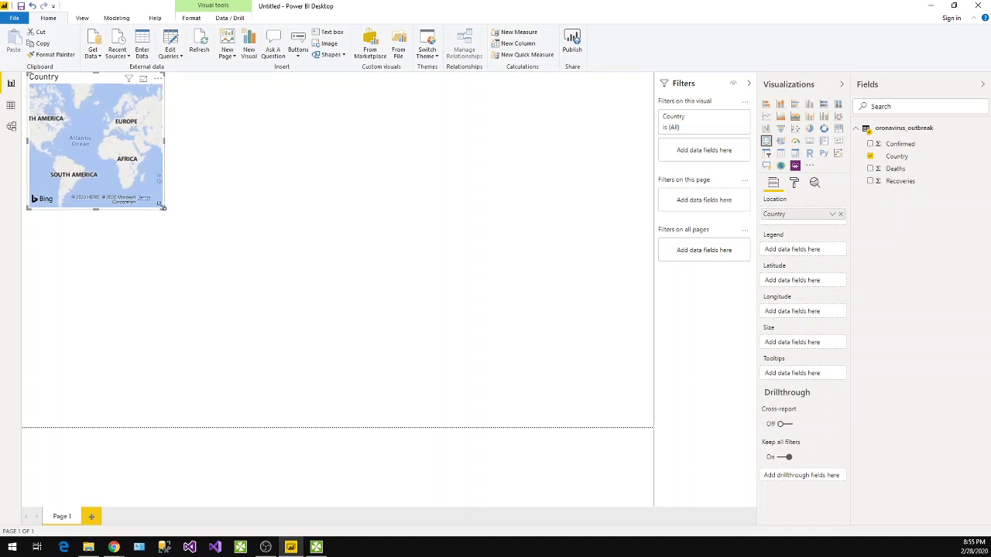
drag(163, 208, 510, 370)
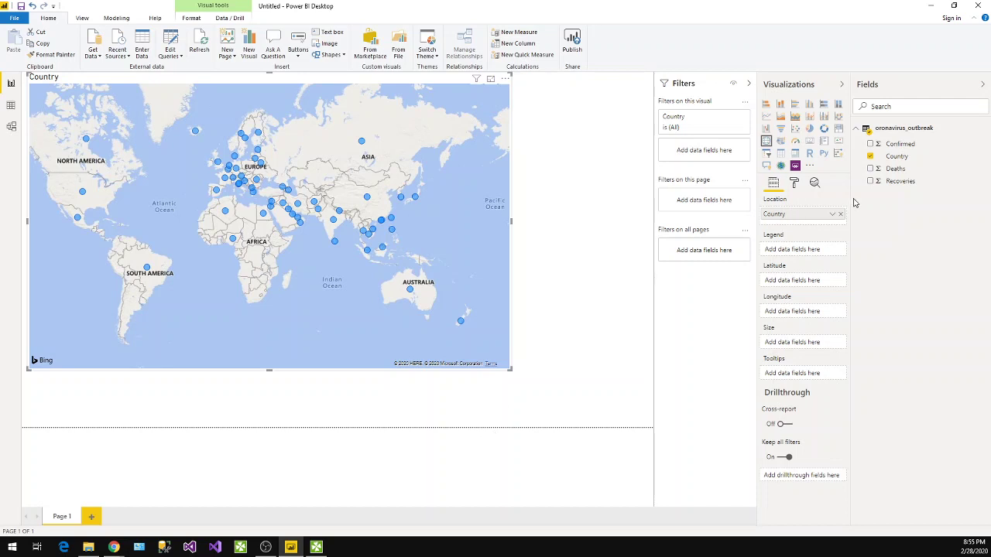
click(871, 146)
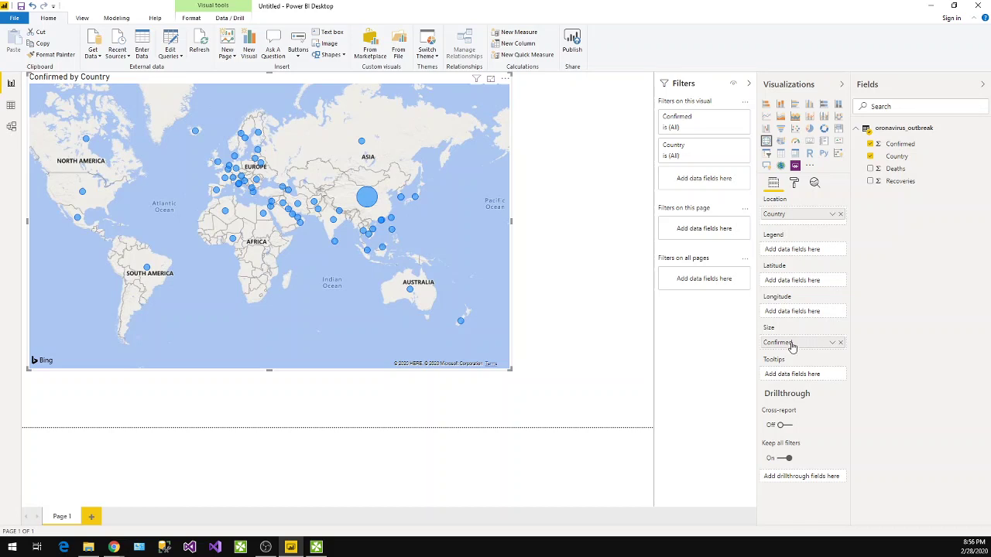
mouse_move(368, 200)
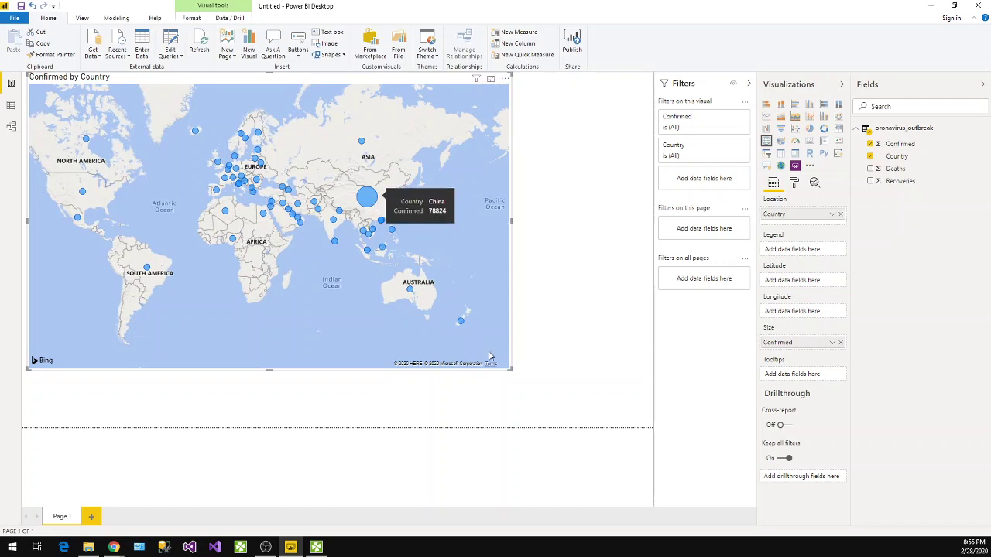
drag(511, 371, 561, 398)
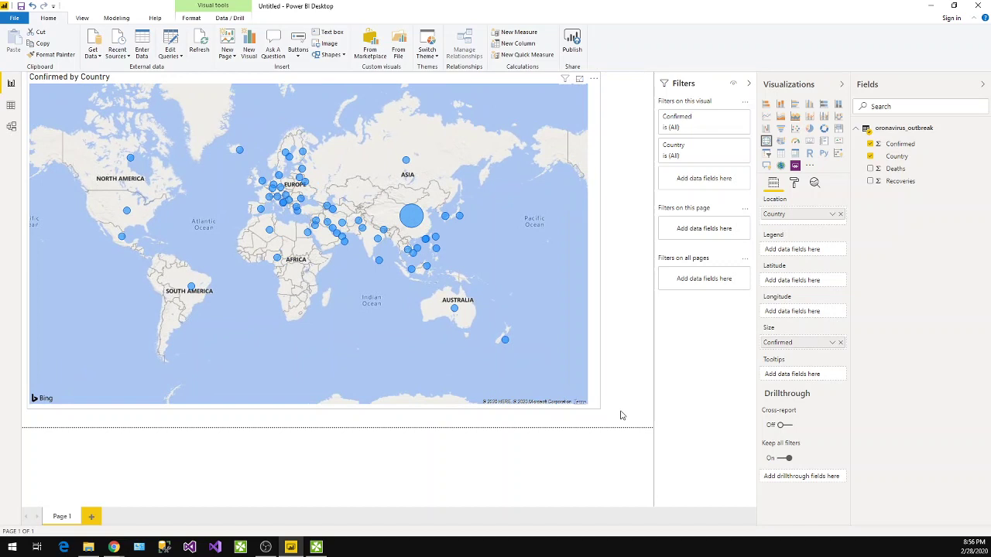
drag(620, 416, 646, 425)
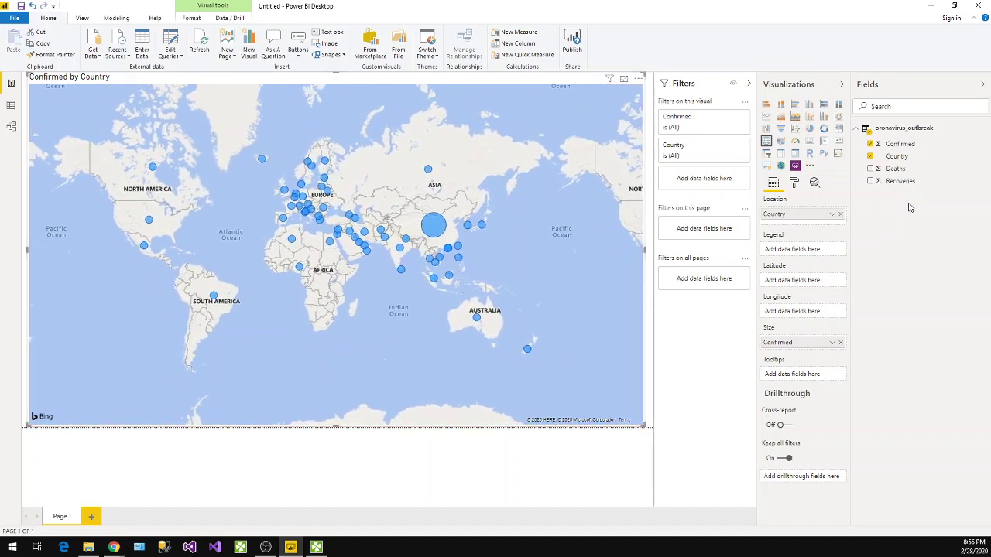
Add Deaths and Recoveries as map tooltips and add a blank Page 2.
drag(890, 170, 819, 375)
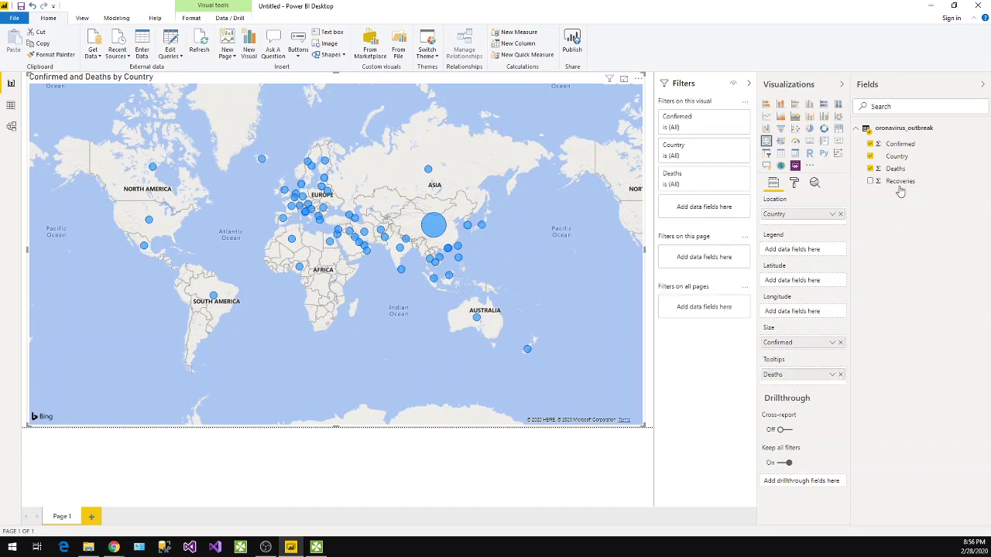
drag(900, 189, 810, 393)
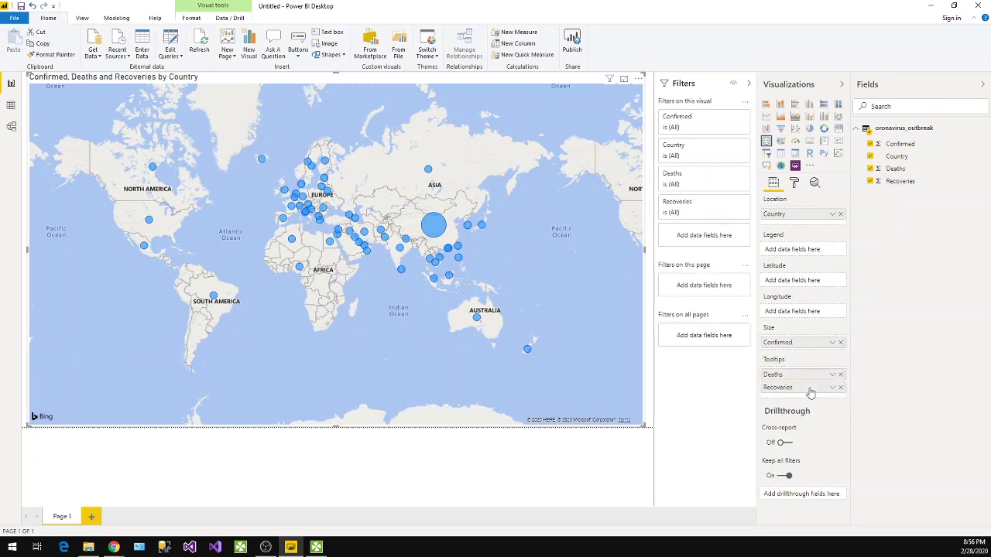
mouse_move(437, 226)
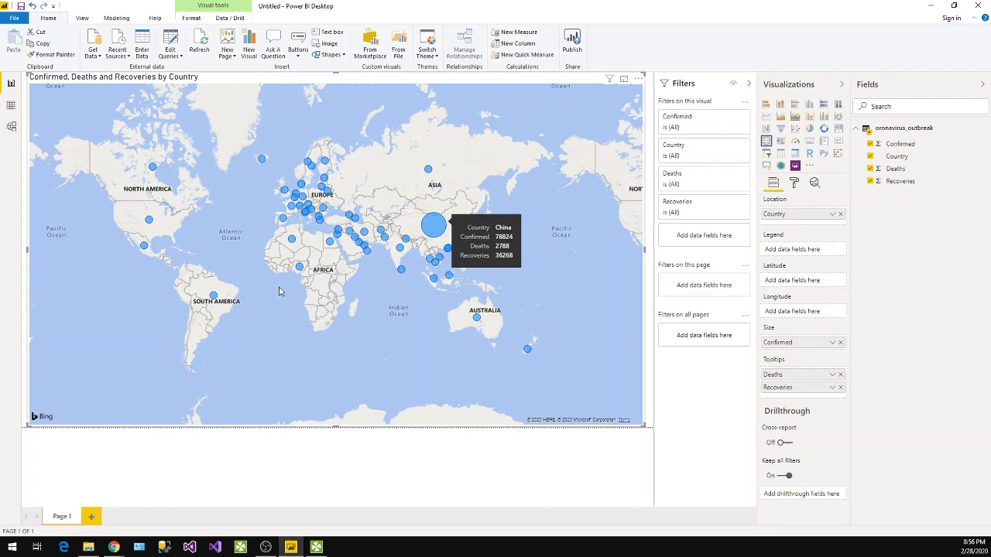
click(90, 516)
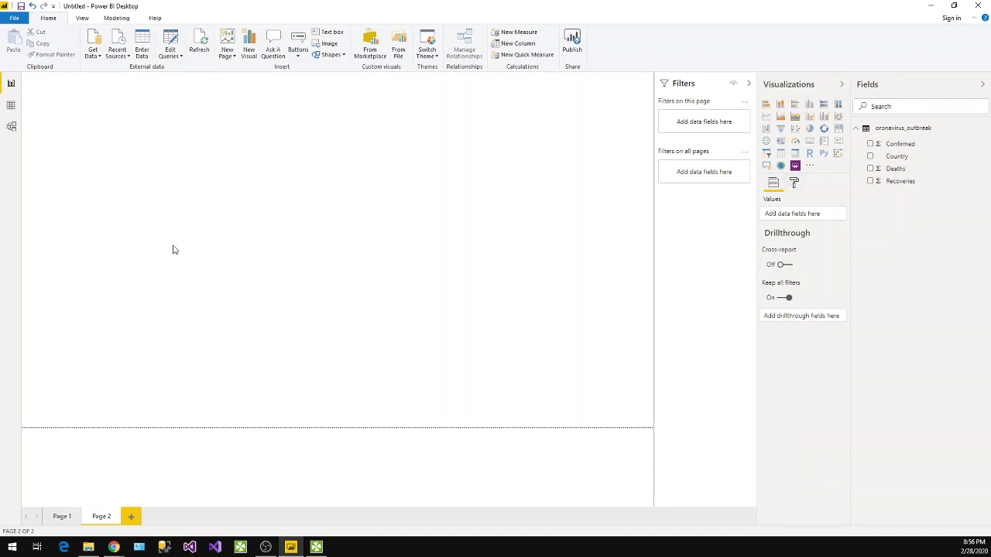
Switch Page 2's page size type to Letter, then back to 16:9 (1280 x 720).
click(792, 186)
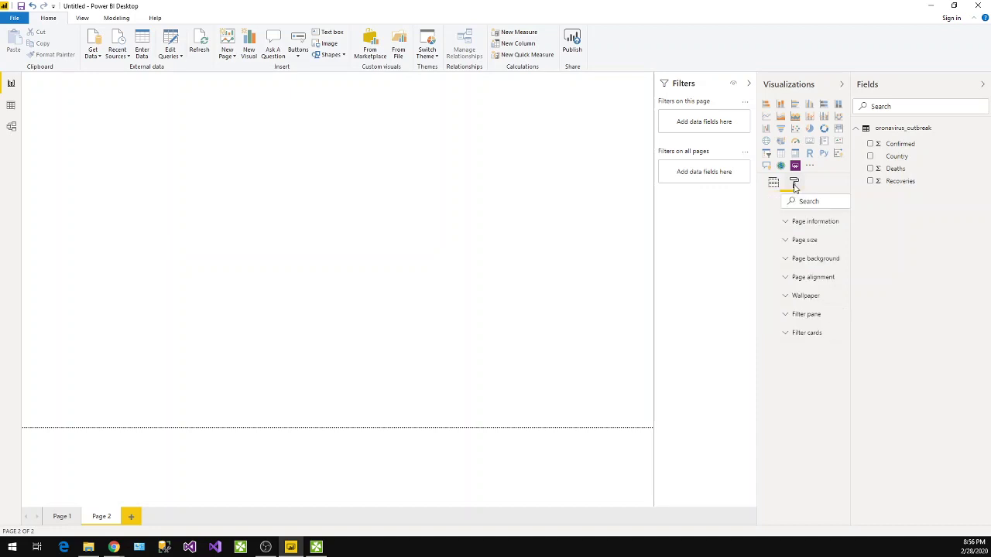
click(767, 239)
click(768, 241)
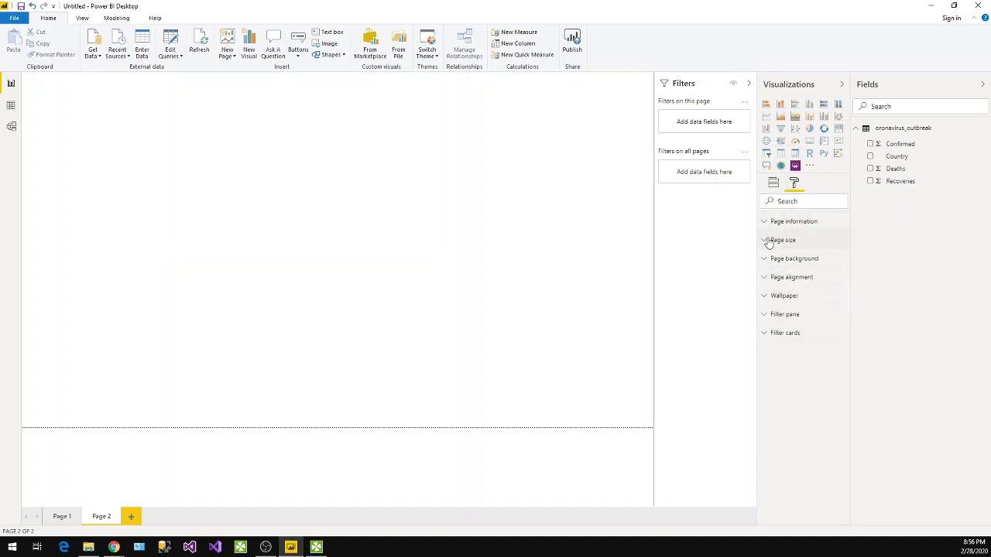
click(768, 241)
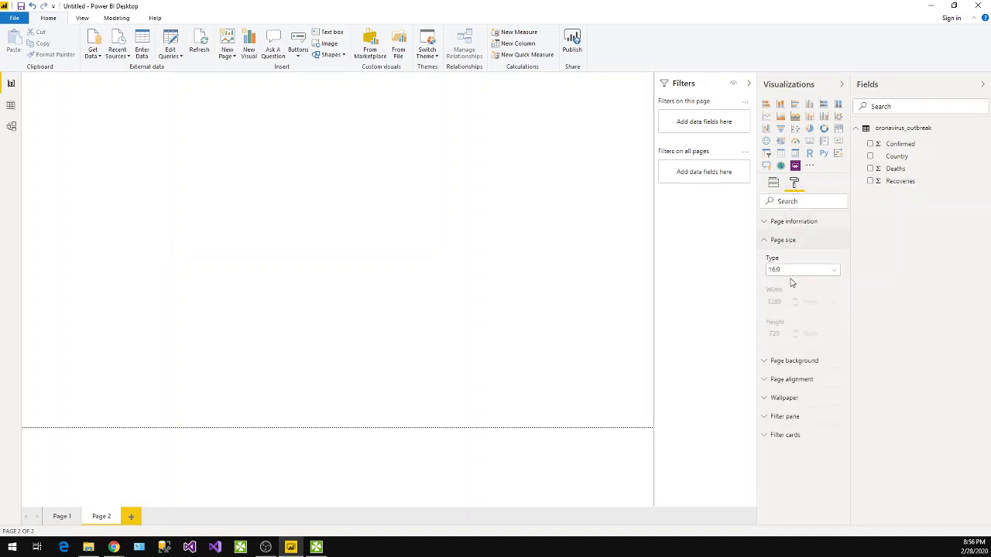
click(796, 272)
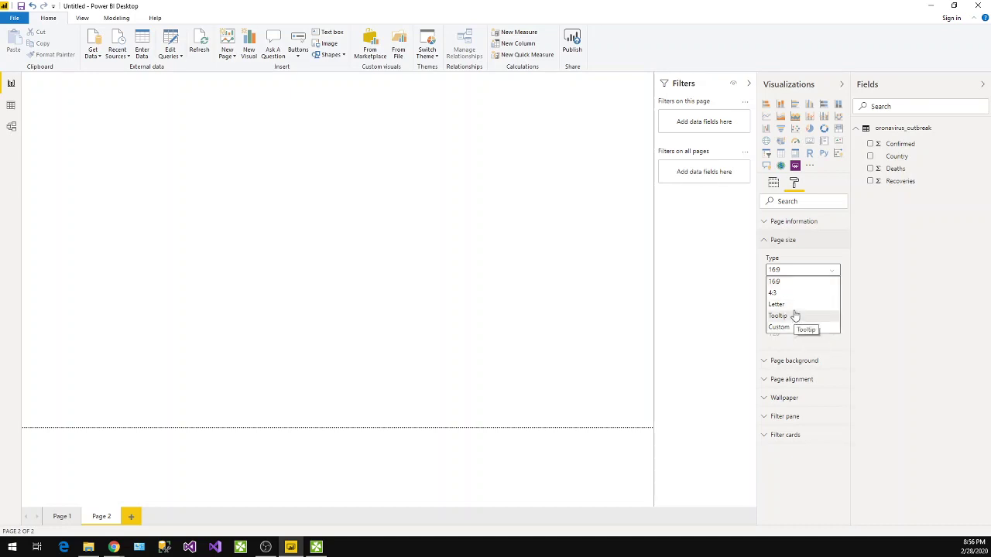
click(793, 306)
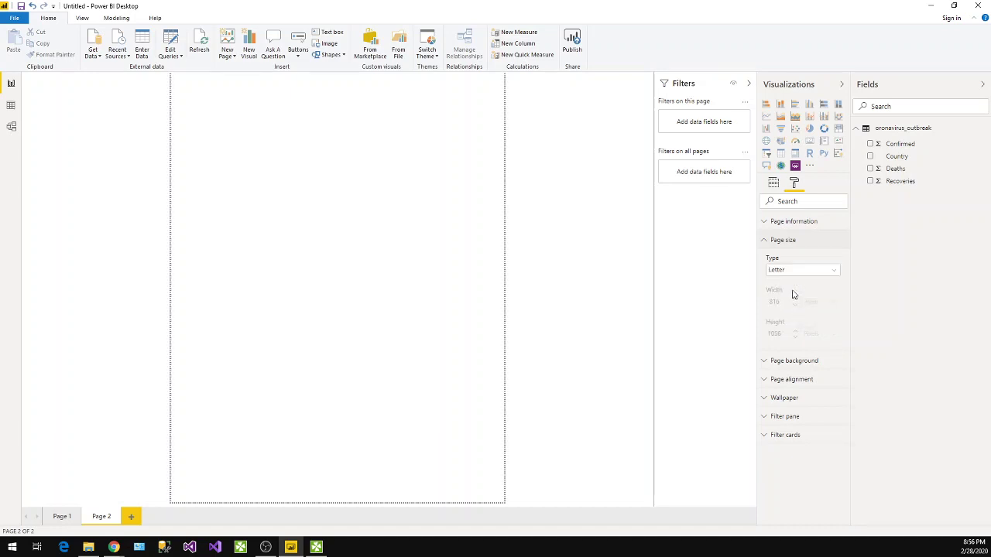
click(793, 269)
click(796, 280)
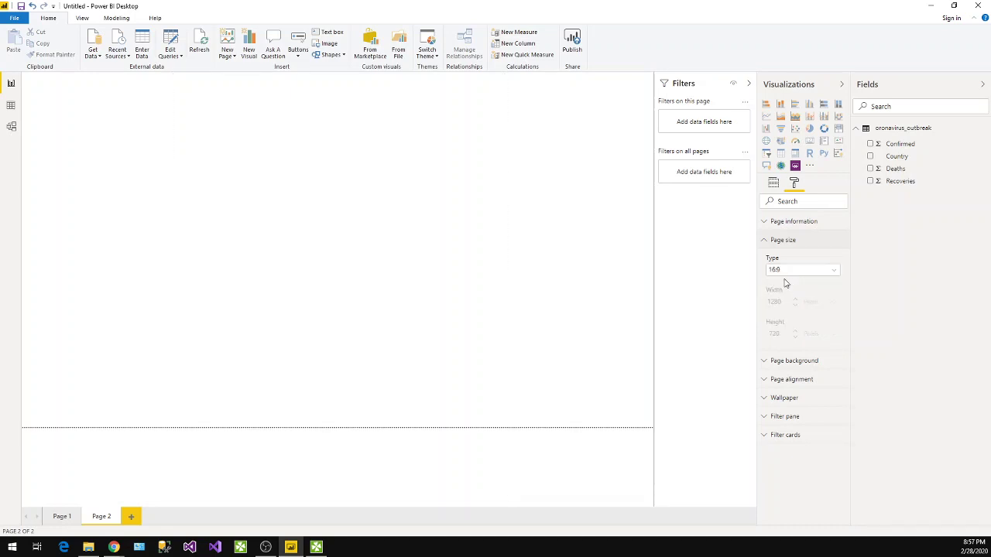
Give the page a grey background at 0% transparency, then change it to a lighter grey.
click(790, 361)
click(783, 393)
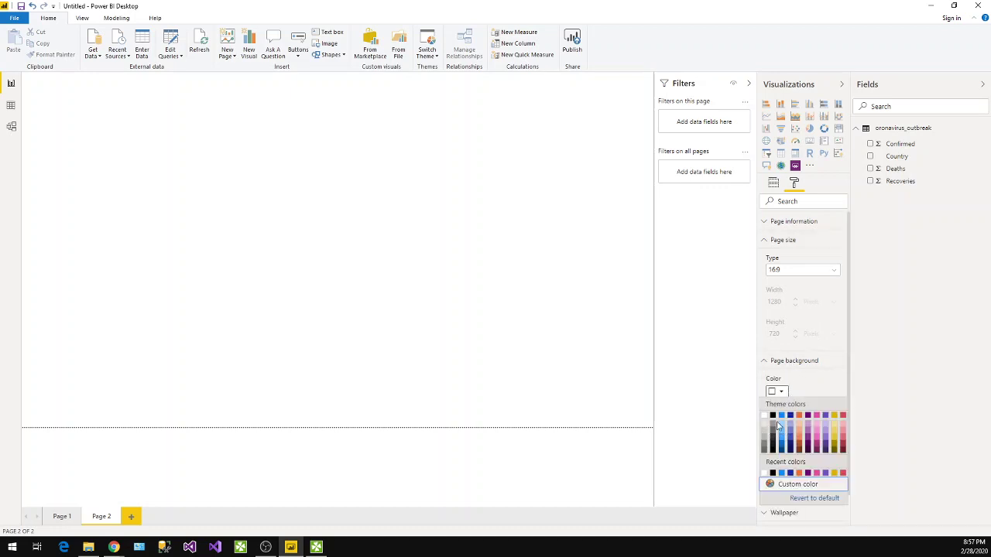
click(777, 425)
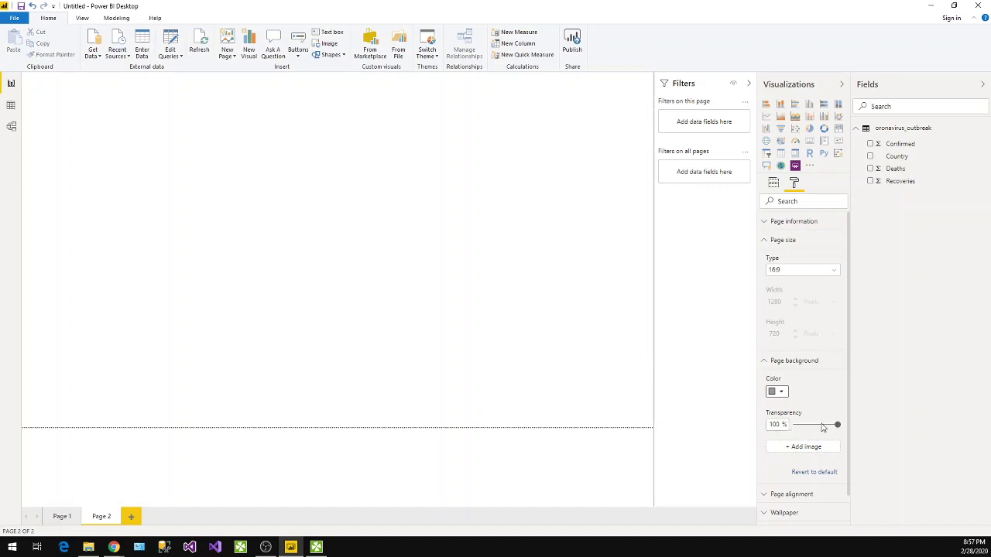
drag(839, 425, 767, 444)
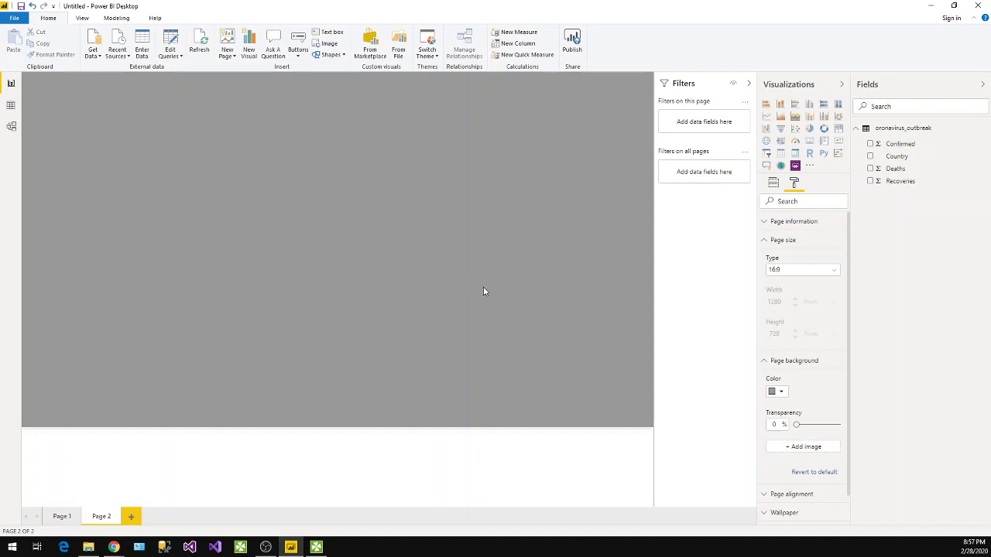
click(778, 392)
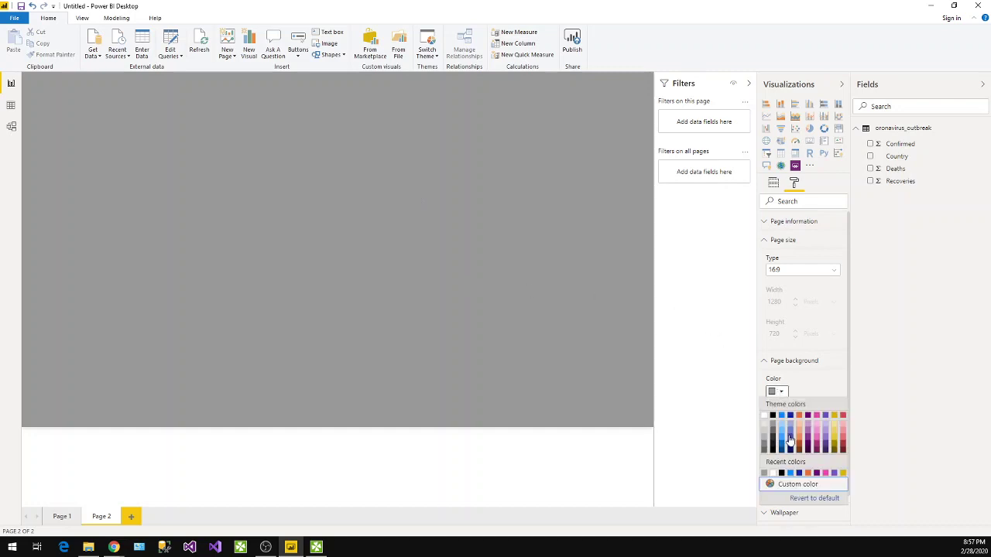
click(764, 441)
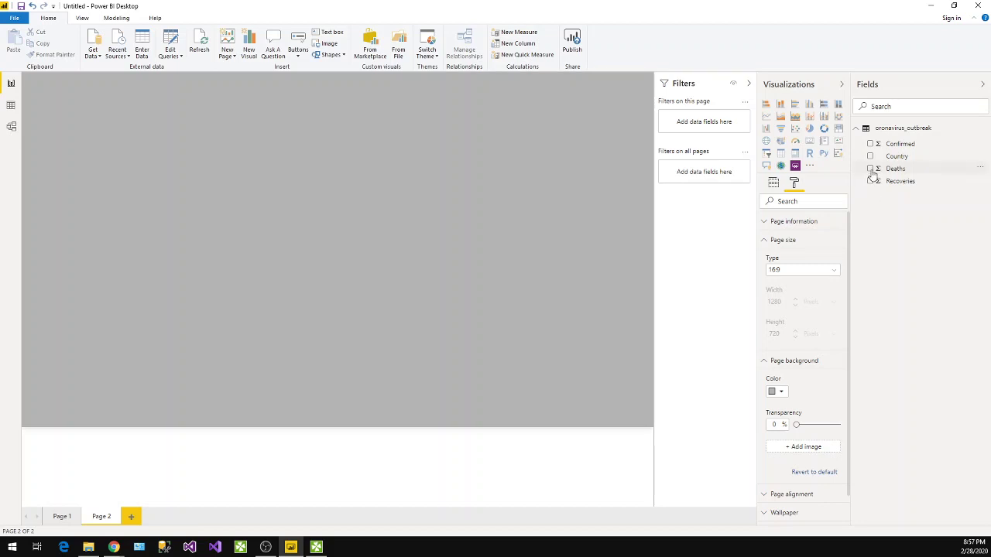
Build a Confirmed by Country chart, convert it to a clustered bar chart, and stretch it taller.
click(870, 144)
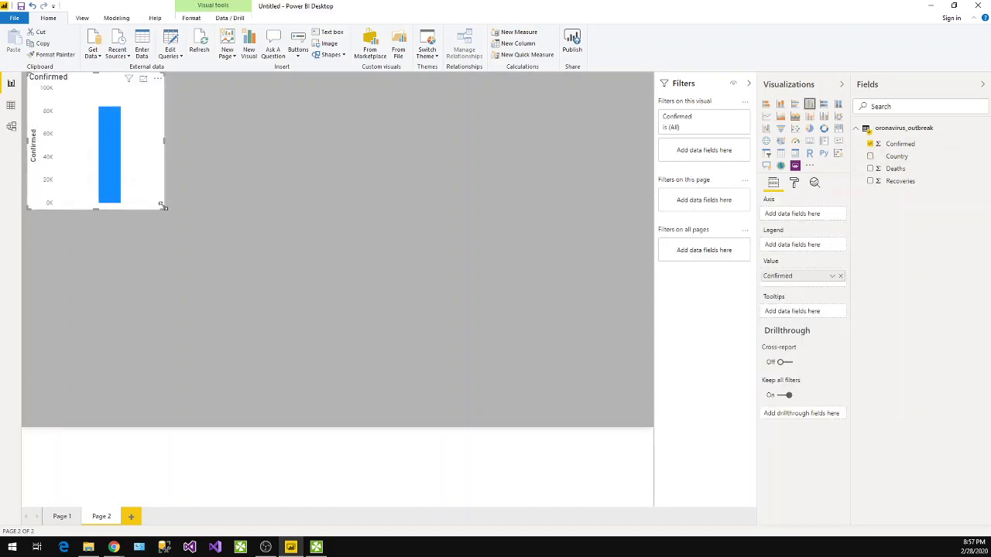
drag(163, 207, 590, 263)
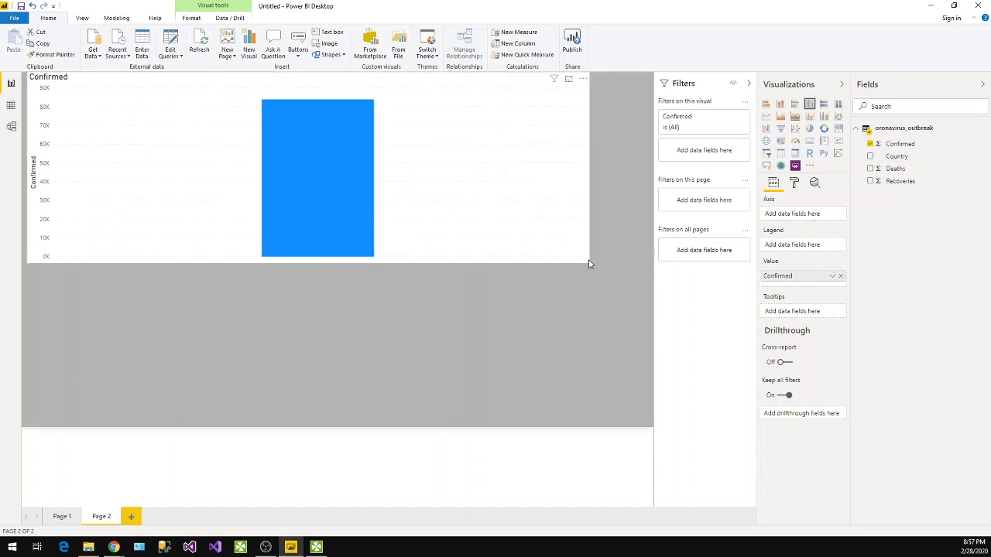
click(870, 156)
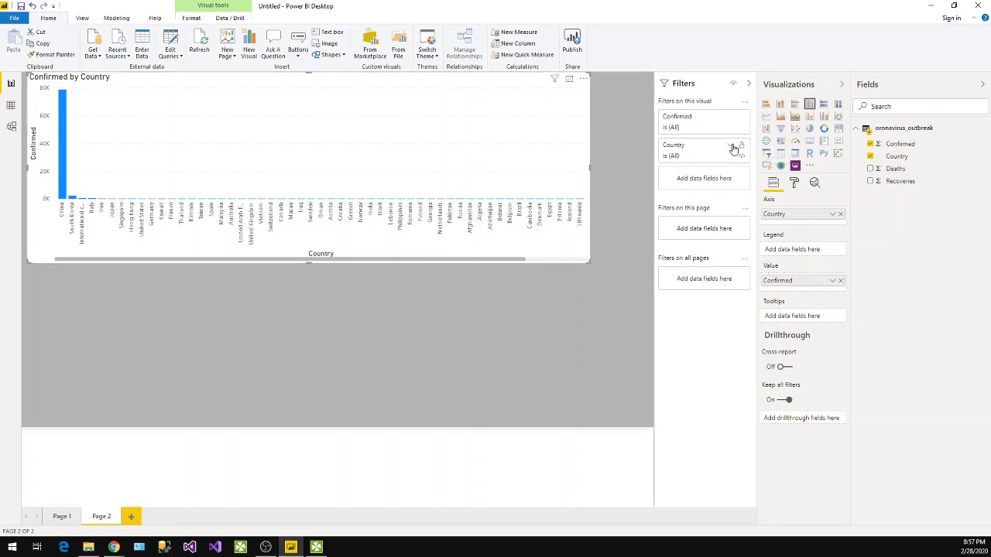
drag(688, 126, 693, 154)
mouse_move(783, 215)
mouse_down()
mouse_move(786, 248)
mouse_move(785, 215)
mouse_up()
click(794, 105)
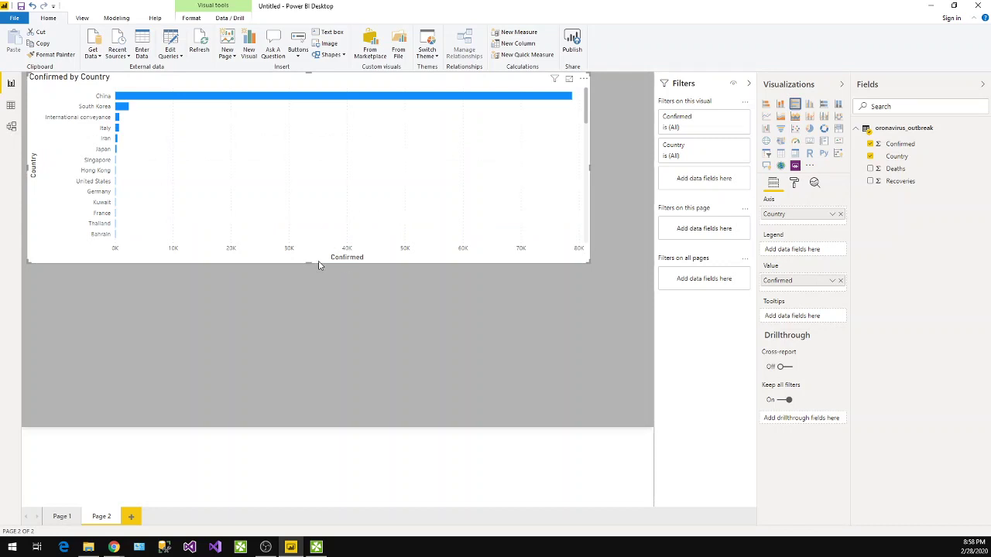
drag(310, 263, 290, 397)
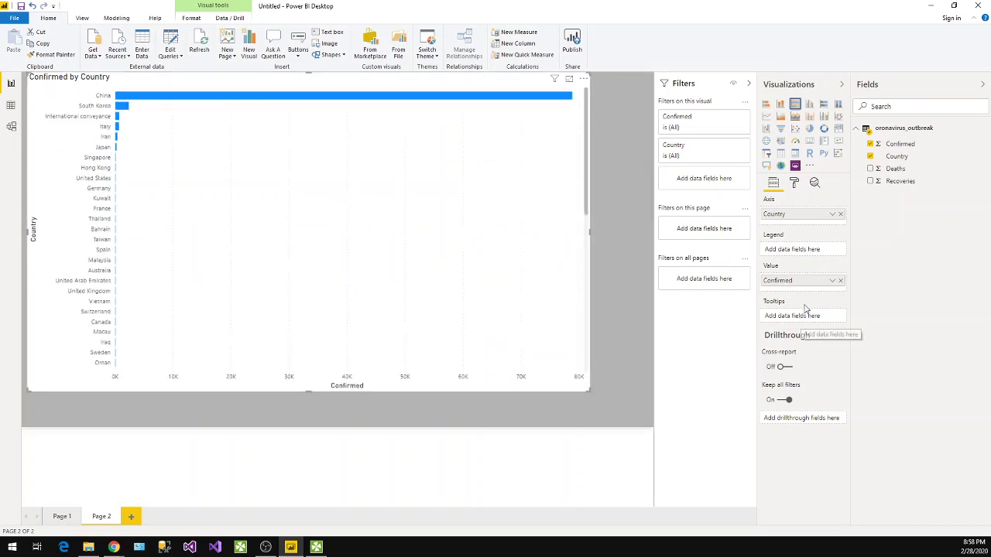
Drag the Confirmed filter card below Country in the Filters pane, leaving both filters at (All).
click(832, 281)
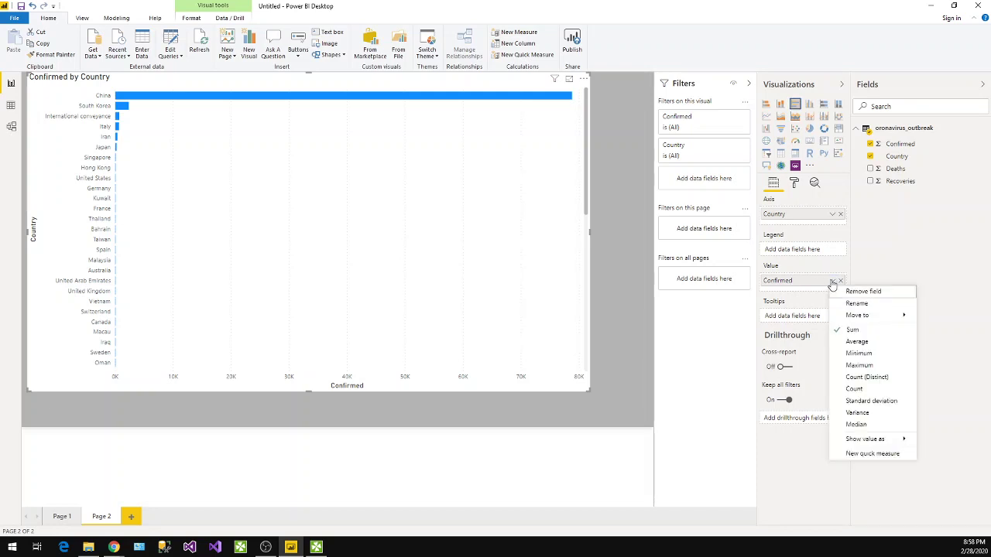
mouse_move(907, 438)
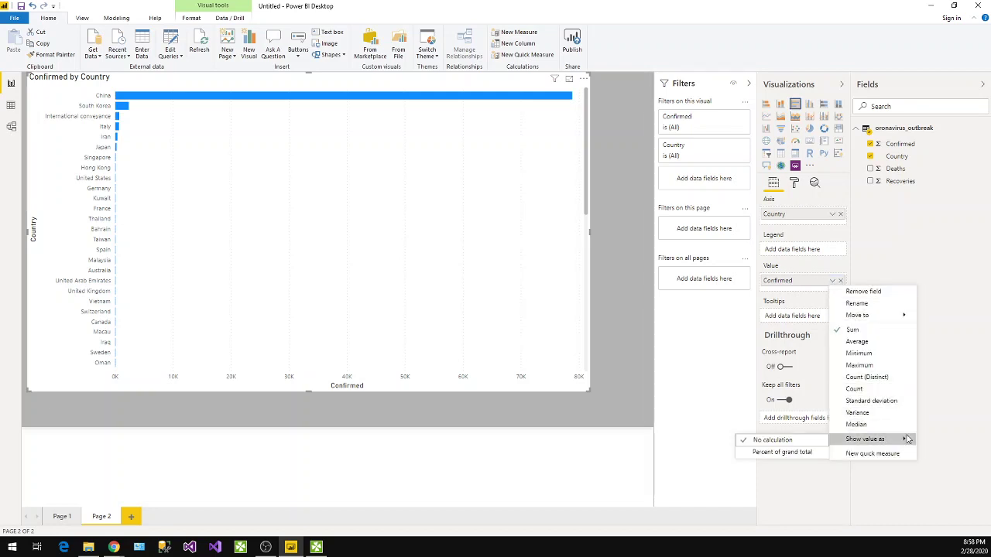
click(854, 273)
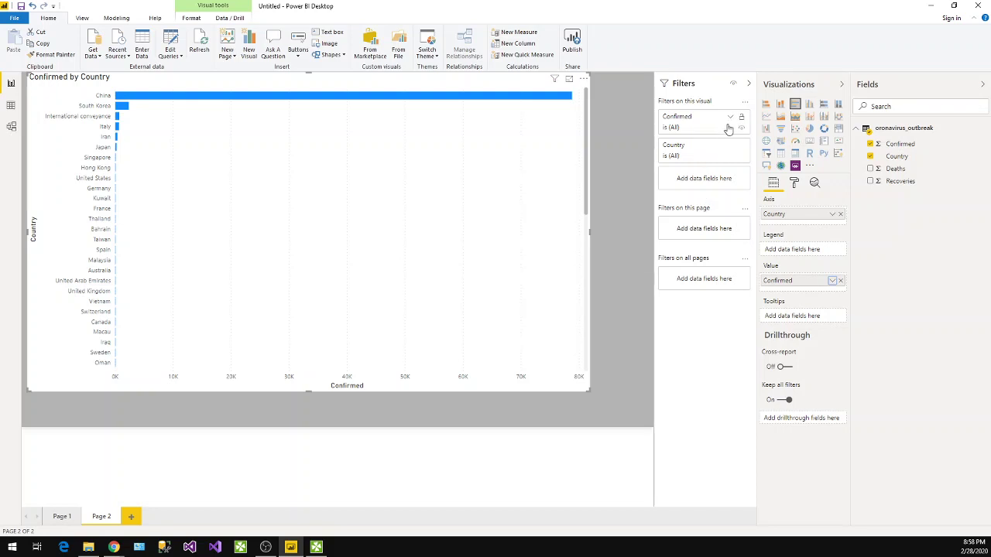
drag(721, 129, 718, 161)
click(729, 145)
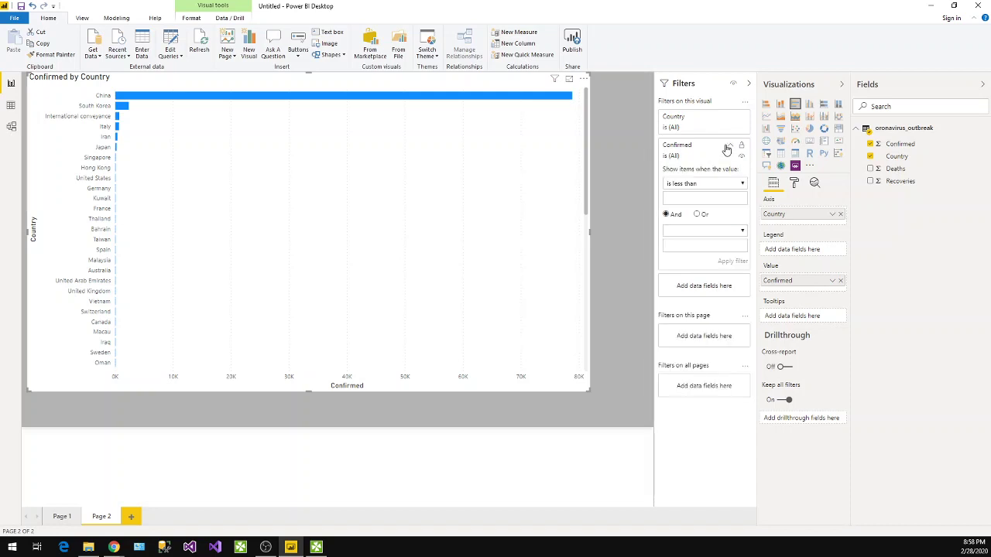
click(698, 183)
click(698, 184)
click(728, 145)
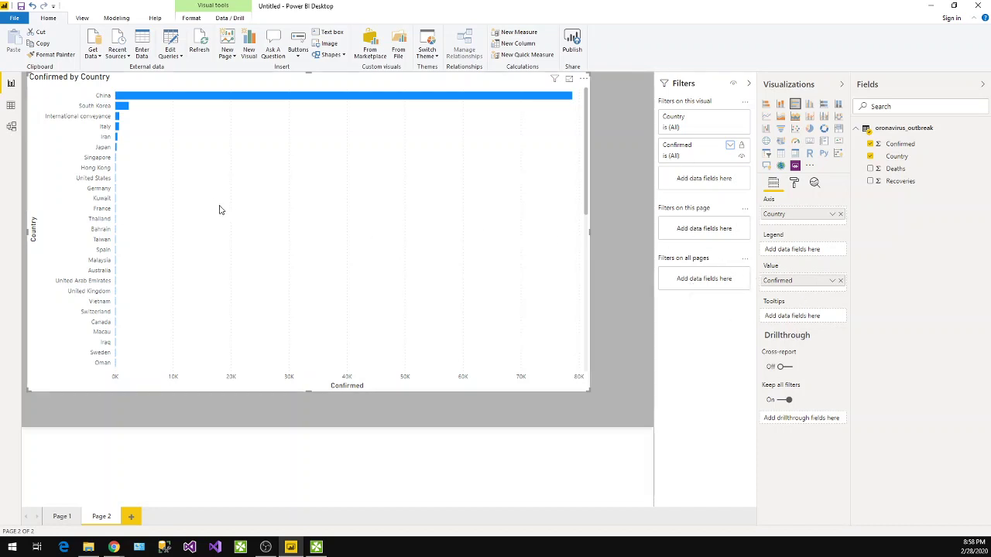
Swap Country for Deaths, convert the bar chart to a donut, then shrink it and move it down.
drag(588, 392, 435, 287)
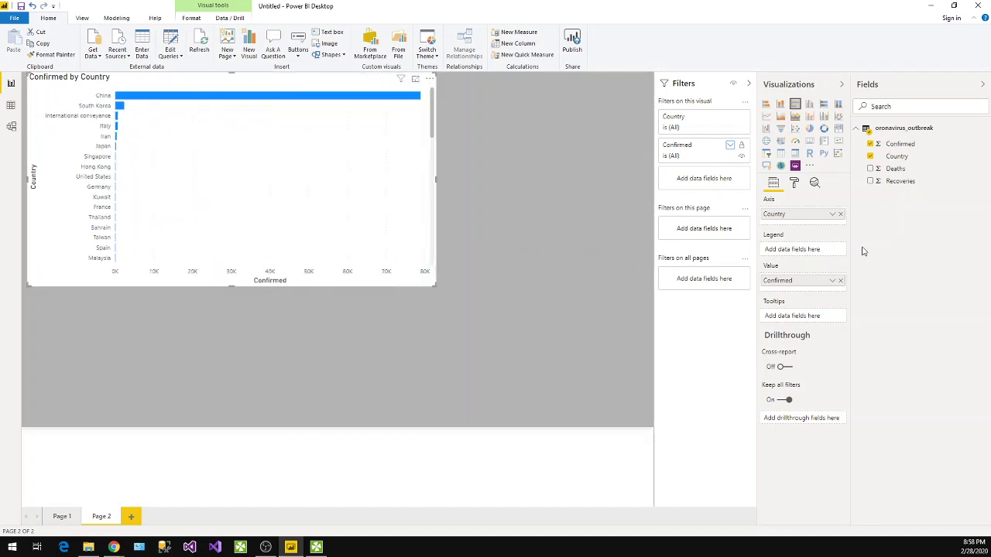
click(869, 156)
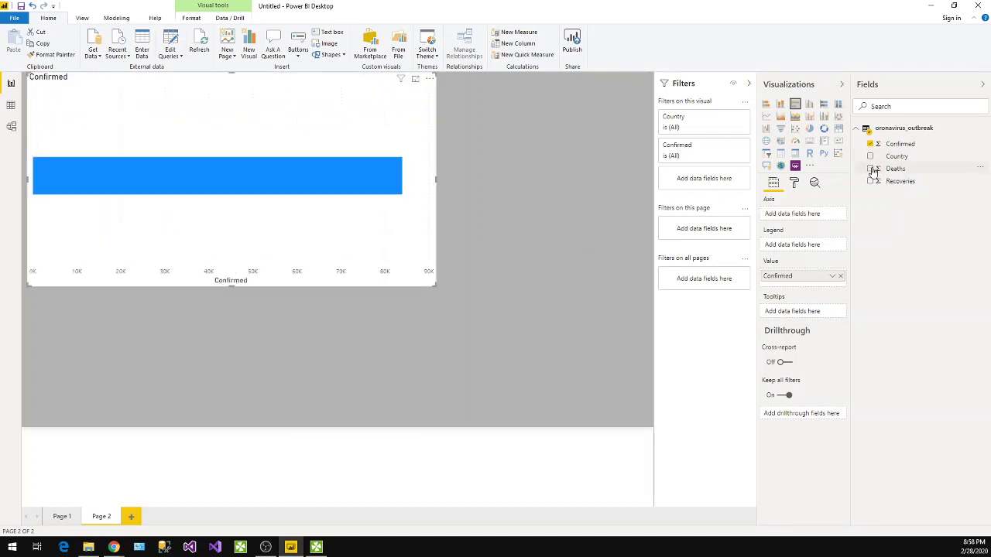
click(871, 169)
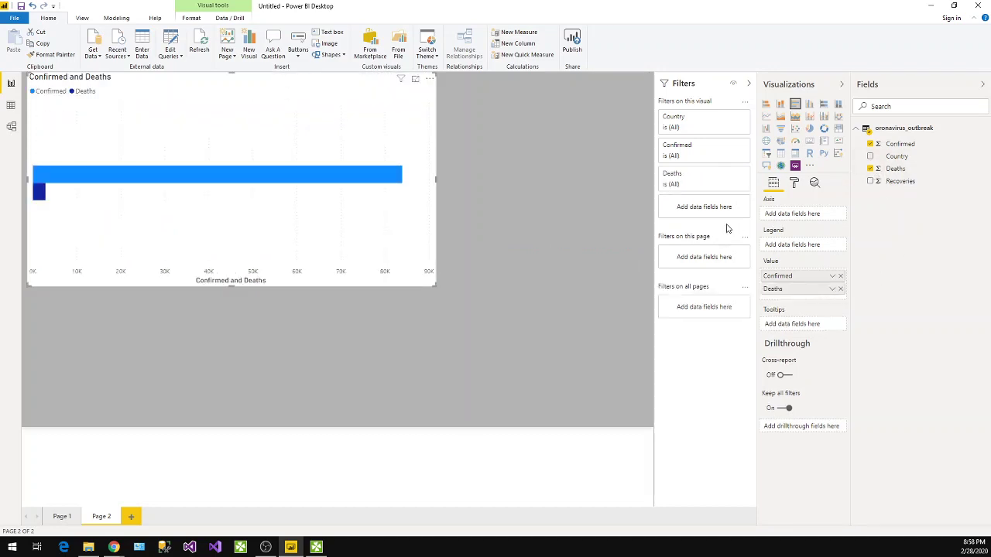
click(809, 129)
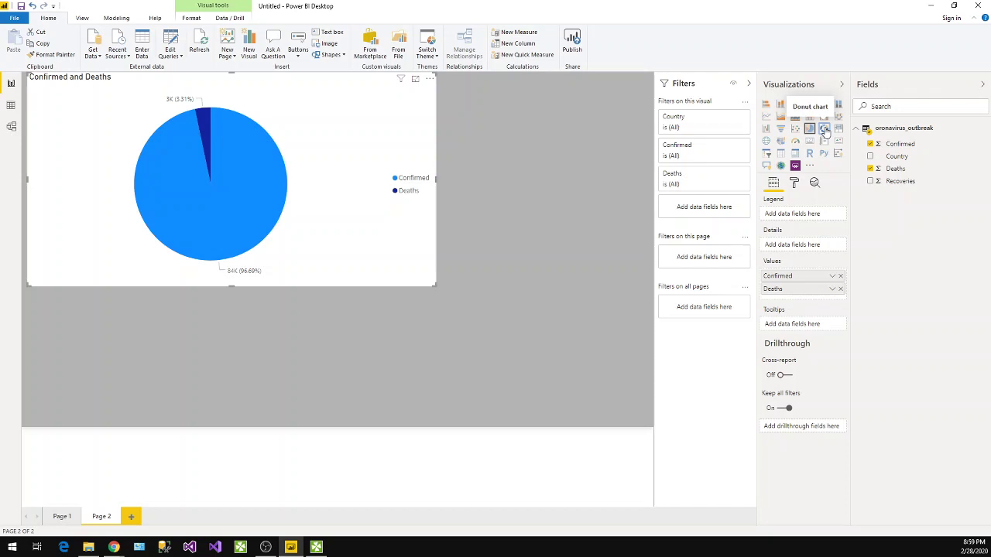
click(825, 130)
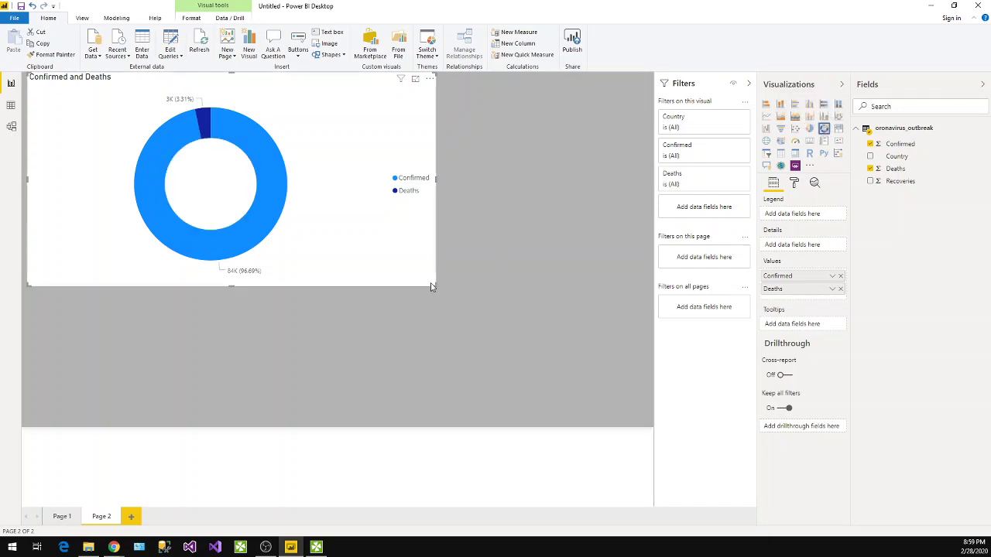
drag(431, 286, 242, 257)
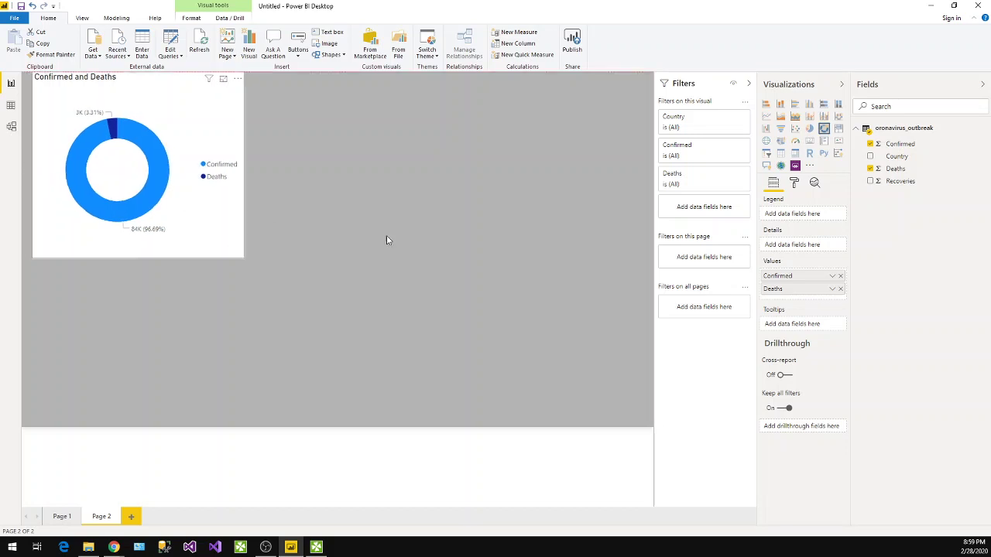
drag(191, 219, 190, 281)
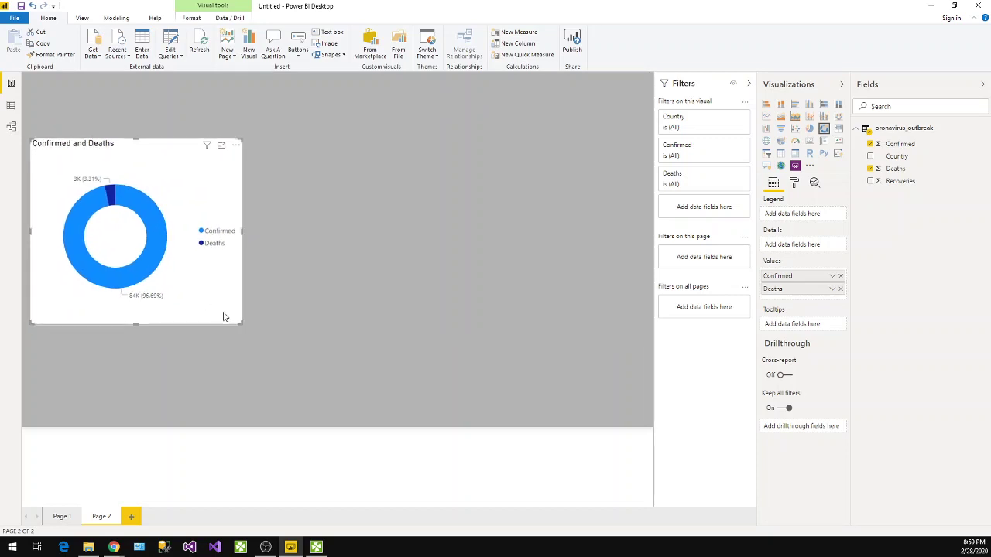
Turn on Show Gridlines from the View tab and nudge the donut chart up slightly.
click(75, 22)
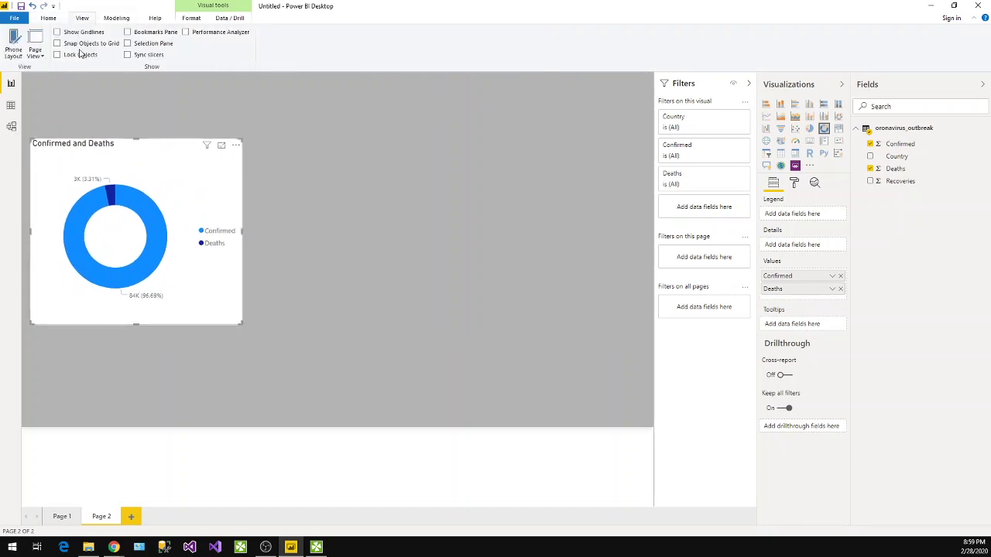
click(57, 32)
drag(112, 190, 116, 188)
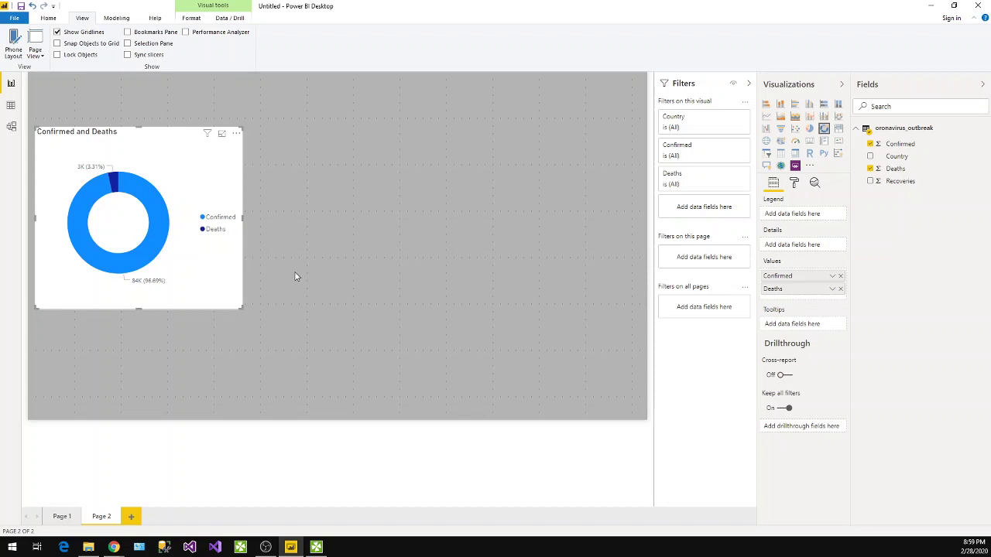
Duplicate the donut chart with Ctrl+C/Ctrl+V and place the copy beside the original.
click(173, 237)
key(ctrl+c)
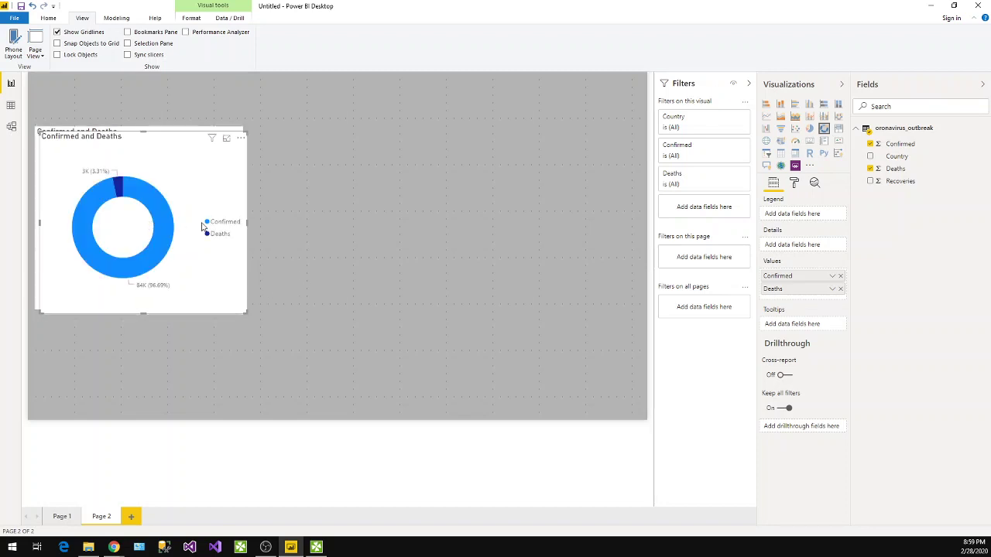
key(ctrl+v)
drag(405, 217, 349, 222)
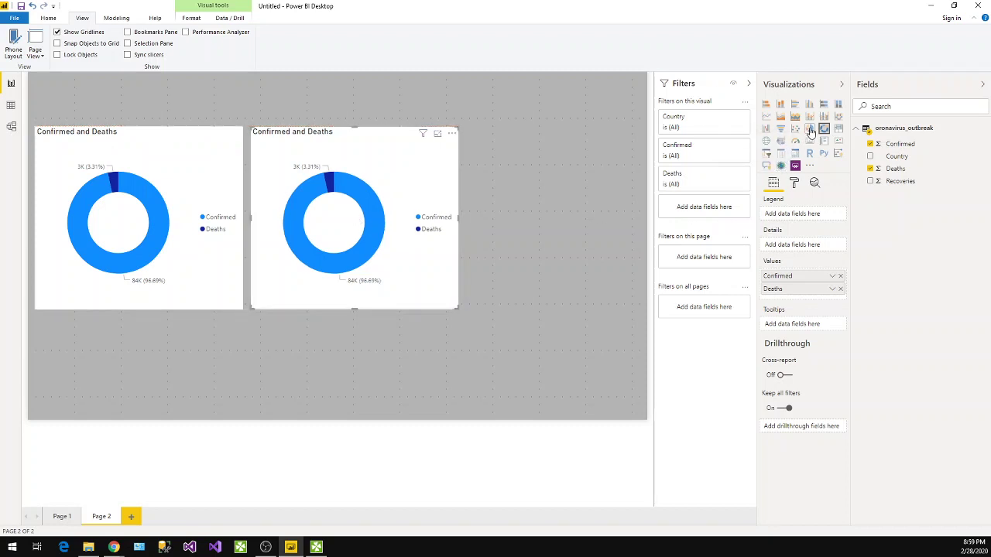
Convert the duplicate donut to a wide map plotting Confirmed by Country, with Deaths removed.
click(766, 141)
drag(450, 301, 640, 320)
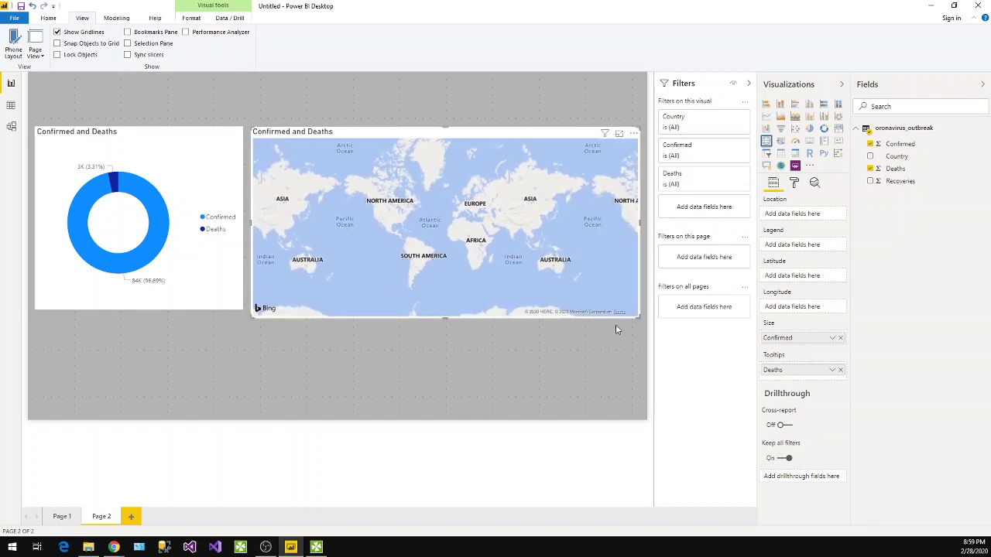
drag(443, 318, 441, 312)
click(441, 312)
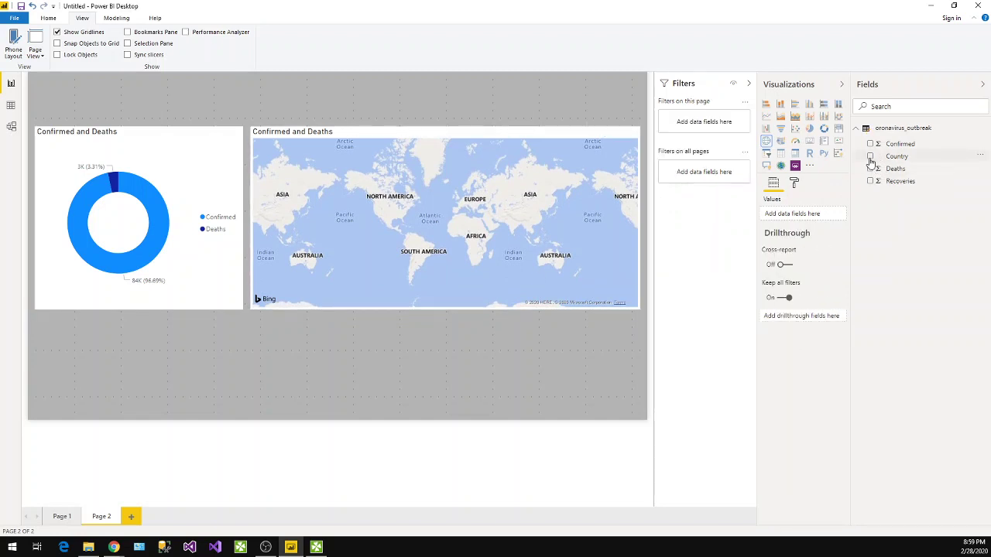
click(560, 137)
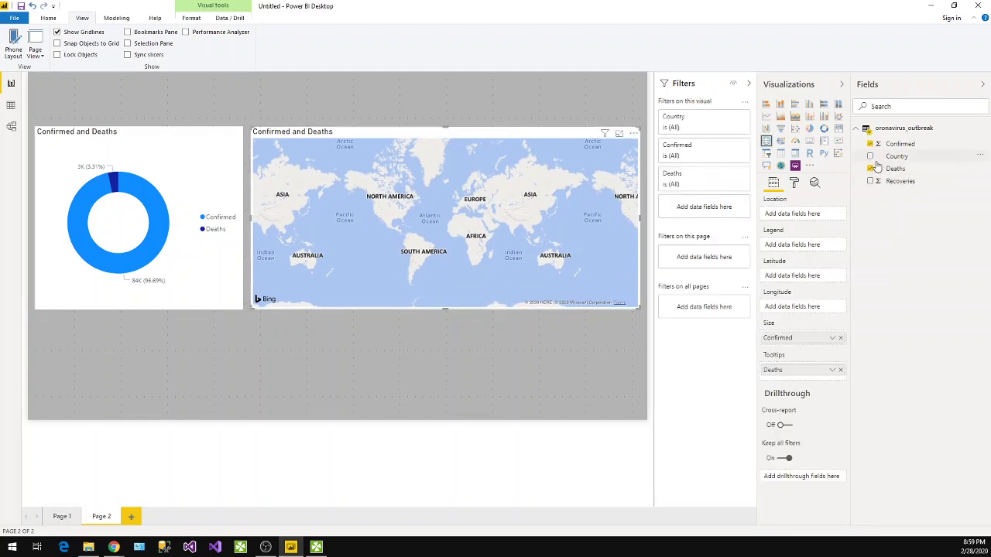
click(870, 157)
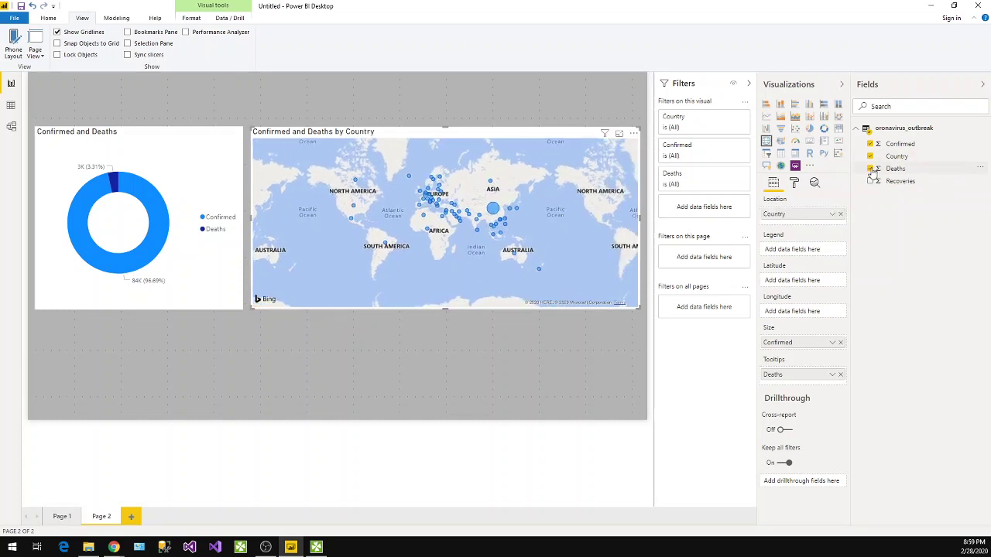
click(870, 168)
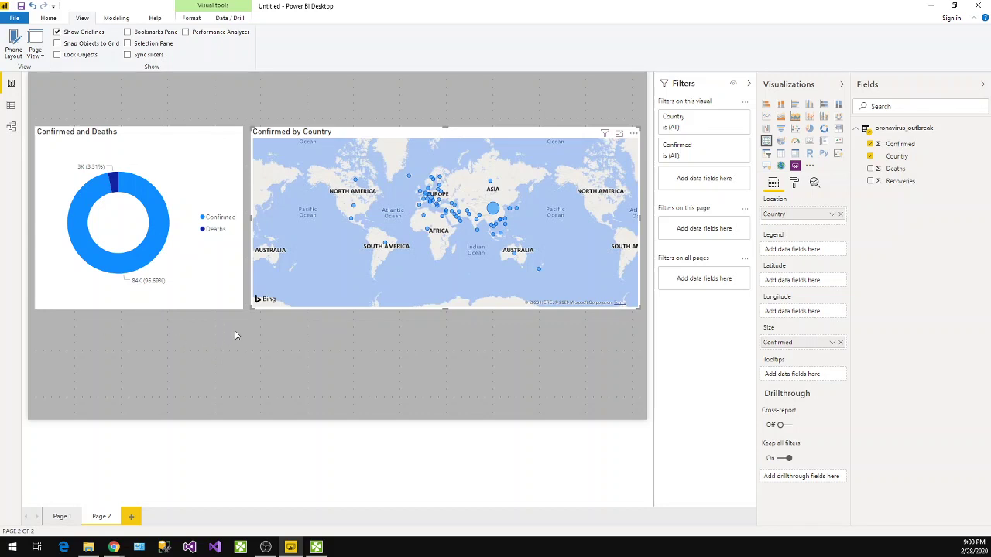
Paste a third donut copy below the original and stretch it across the page bottom.
click(196, 302)
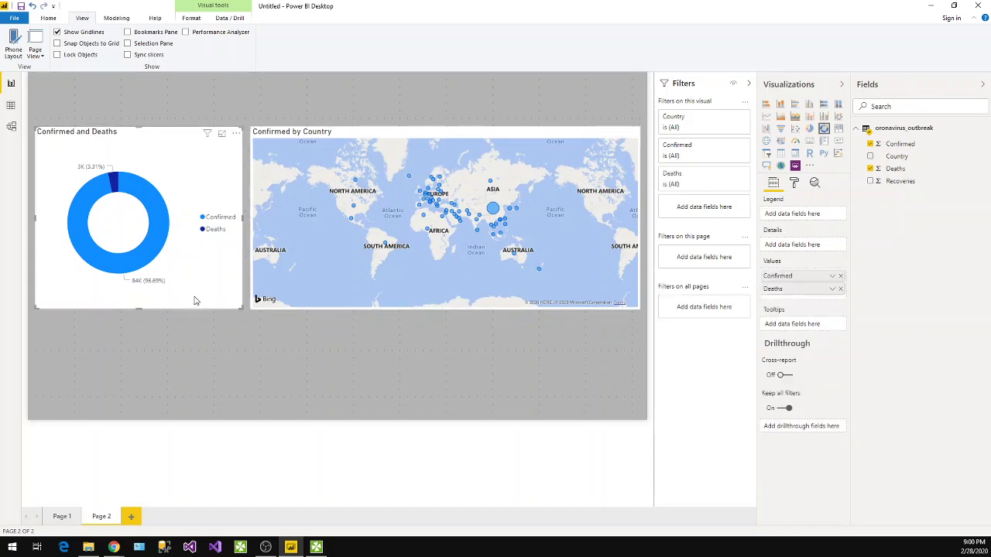
drag(199, 241, 203, 246)
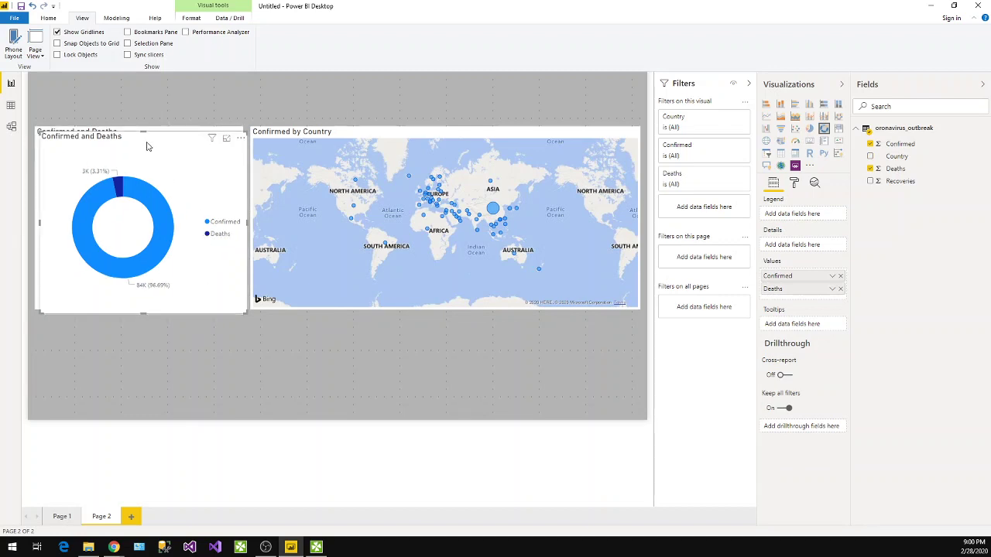
key(ctrl+v)
drag(169, 294, 141, 294)
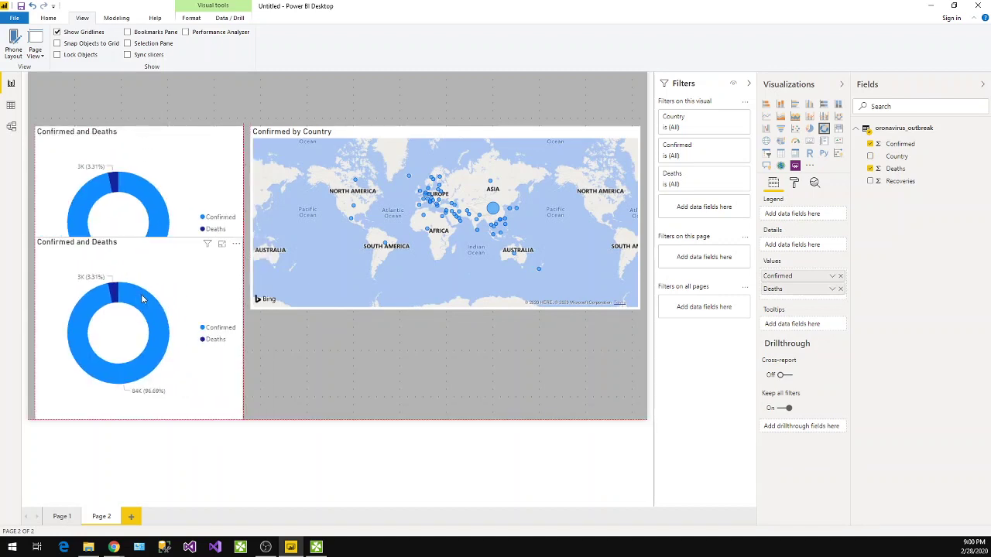
drag(249, 236, 637, 323)
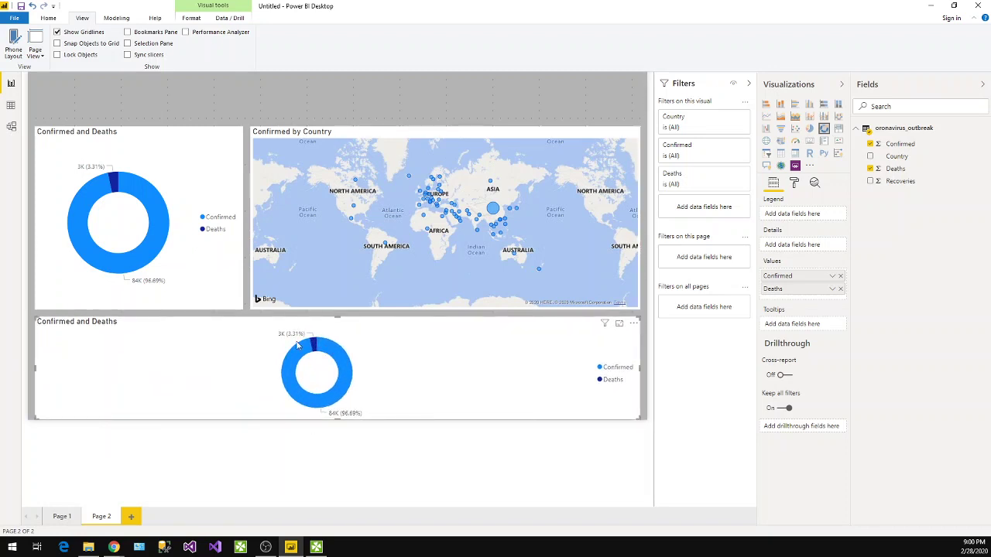
Nudge the first donut, the country map, and the lower donut up into alignment.
click(301, 275)
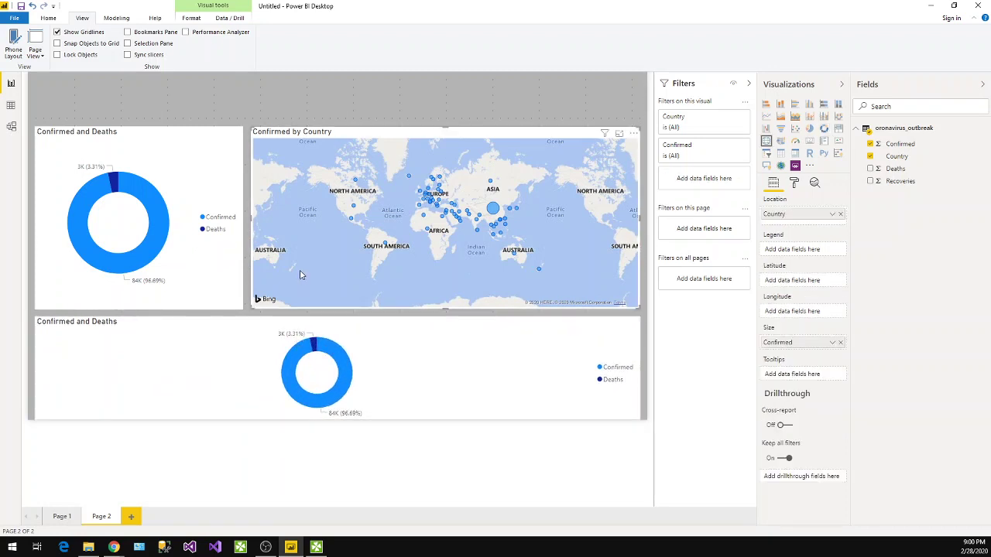
click(141, 138)
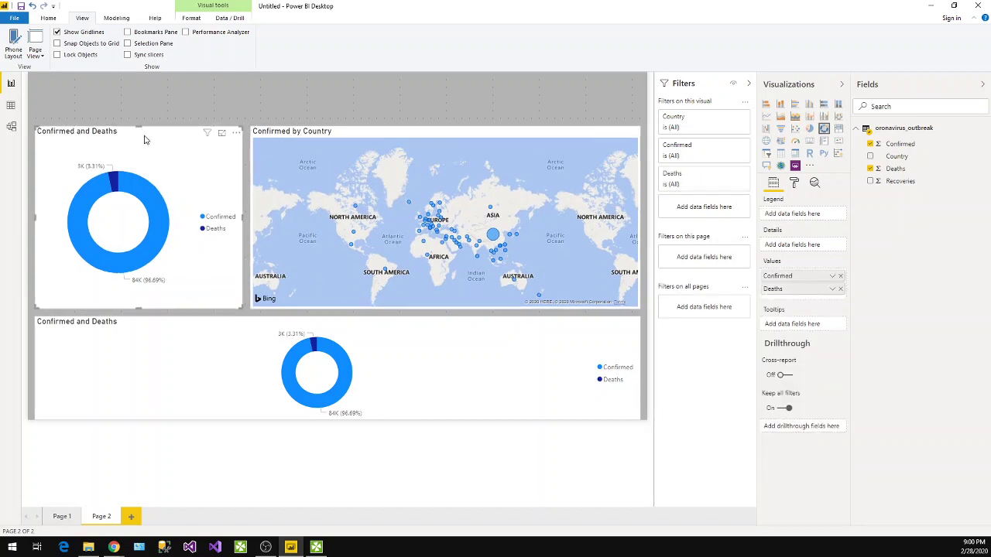
mouse_move(144, 140)
mouse_down()
mouse_move(144, 113)
mouse_move(144, 133)
mouse_up()
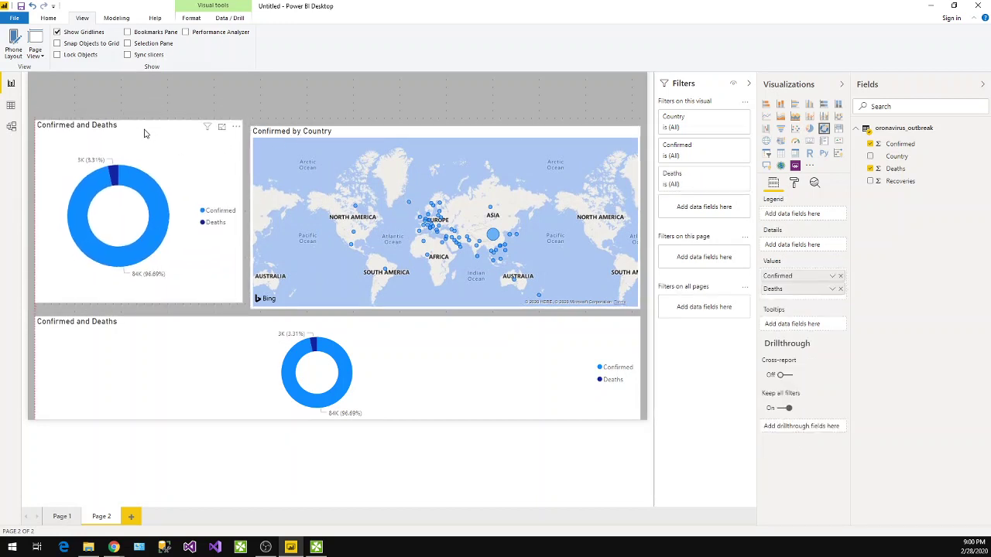
drag(299, 130, 302, 130)
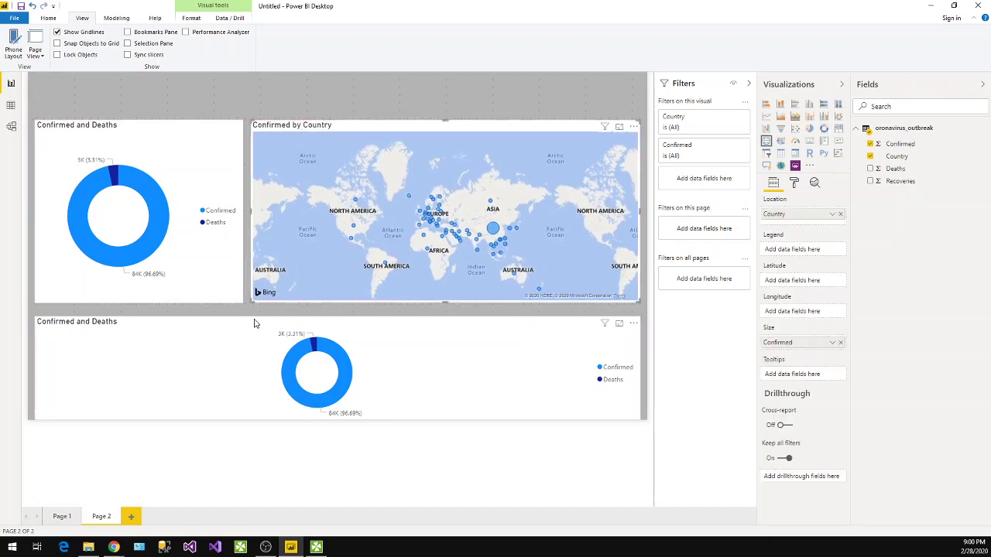
drag(256, 315, 256, 307)
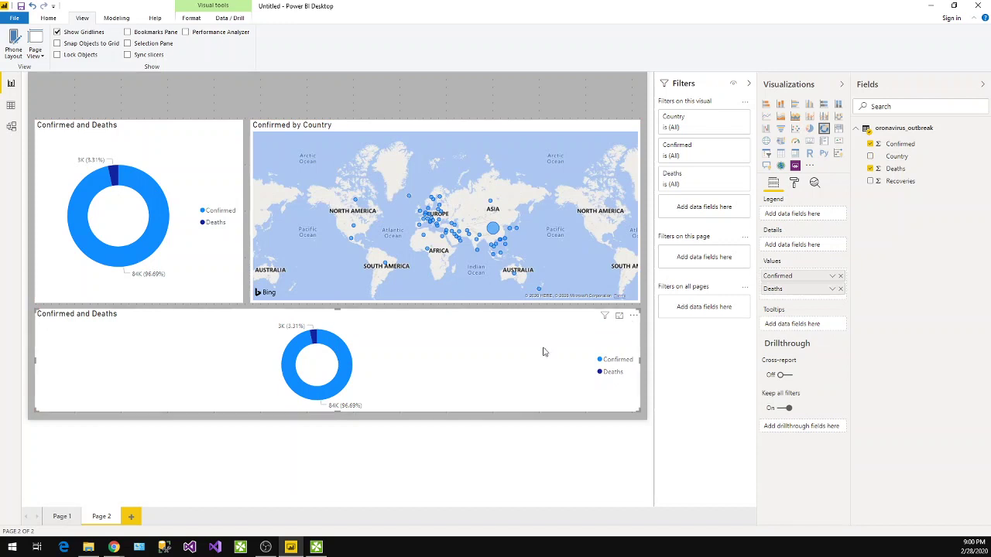
Convert the lower donut to a stacked column chart, trying Recoveries broken down by Country.
click(781, 105)
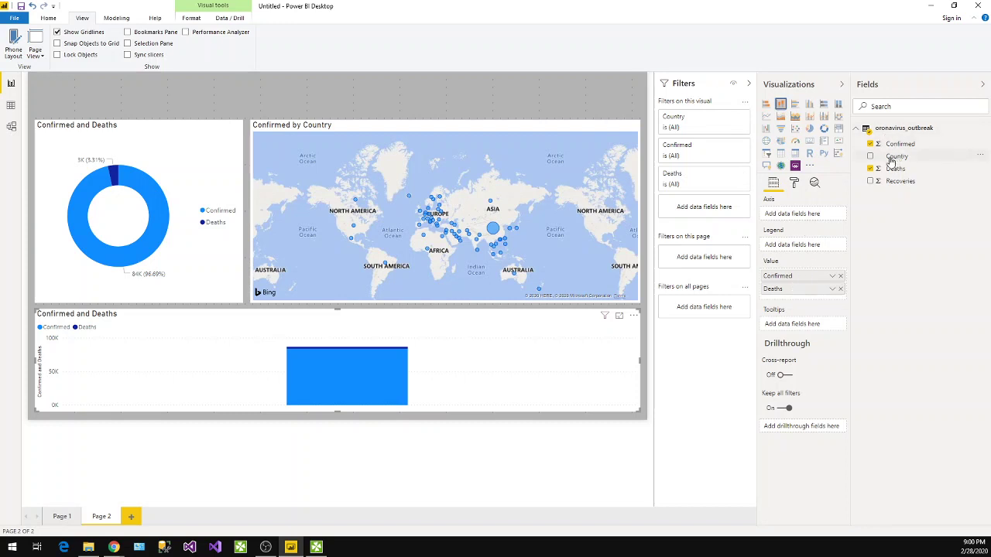
drag(825, 263, 801, 214)
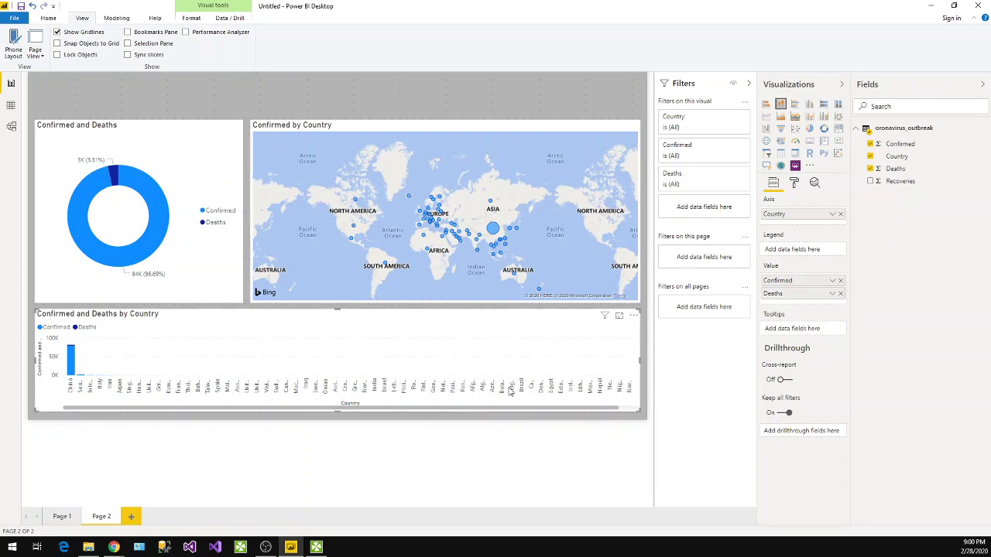
click(841, 281)
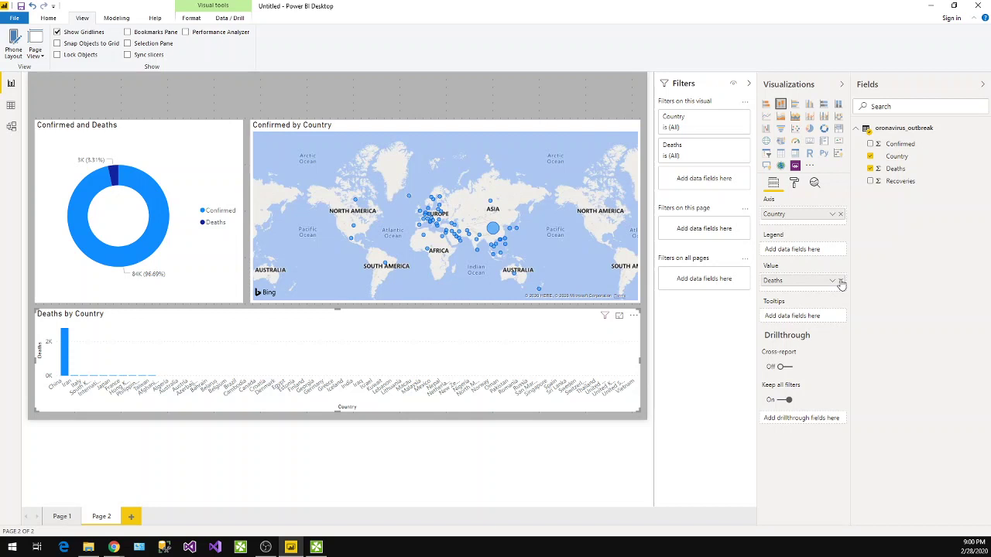
click(870, 156)
click(873, 181)
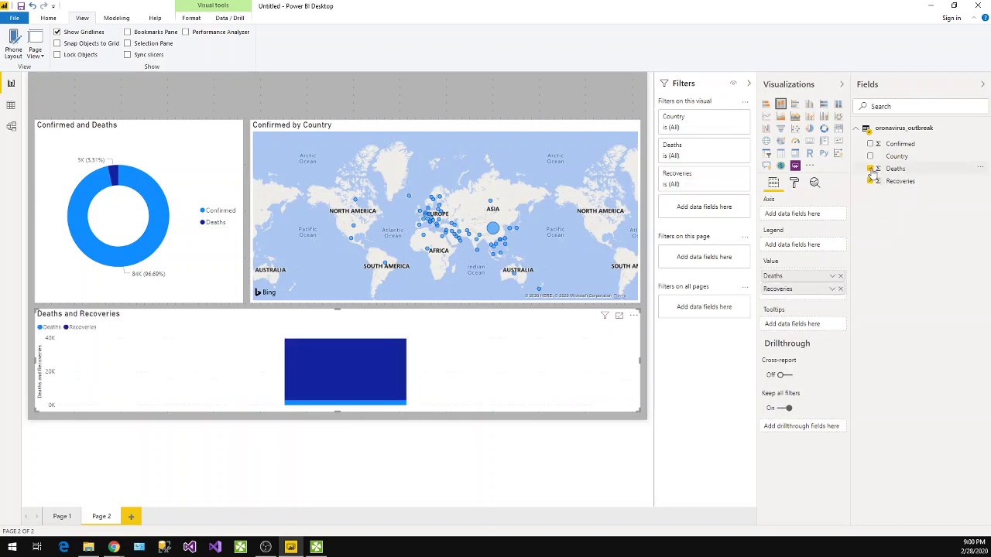
click(840, 276)
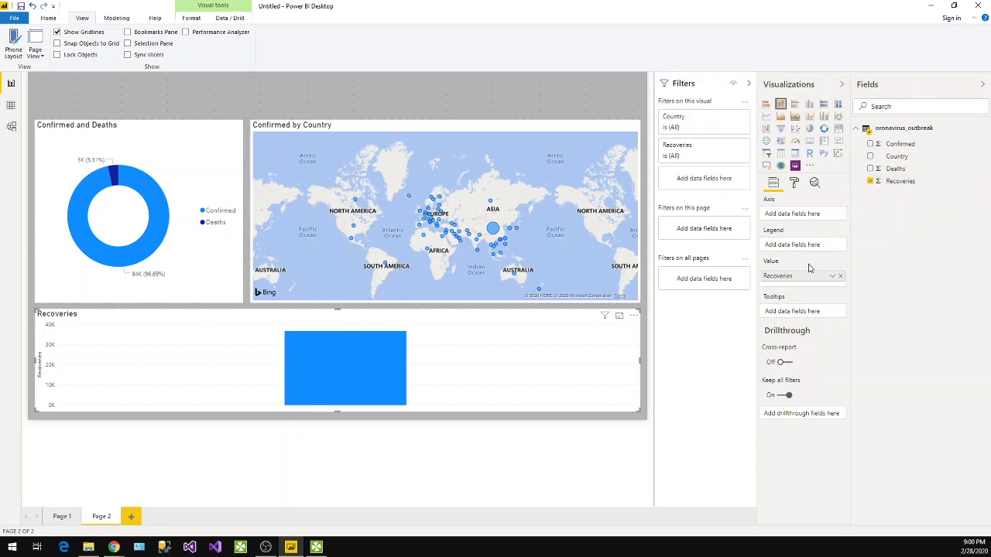
drag(890, 157, 798, 255)
drag(883, 158, 814, 216)
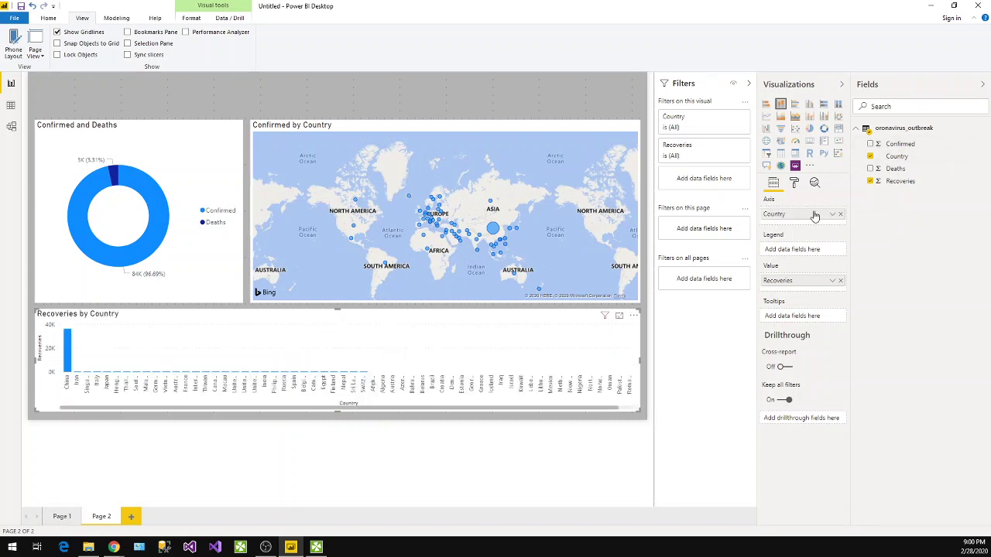
Cycle the chart values through Deaths and Confirmed, settling on Deaths by Country.
click(870, 169)
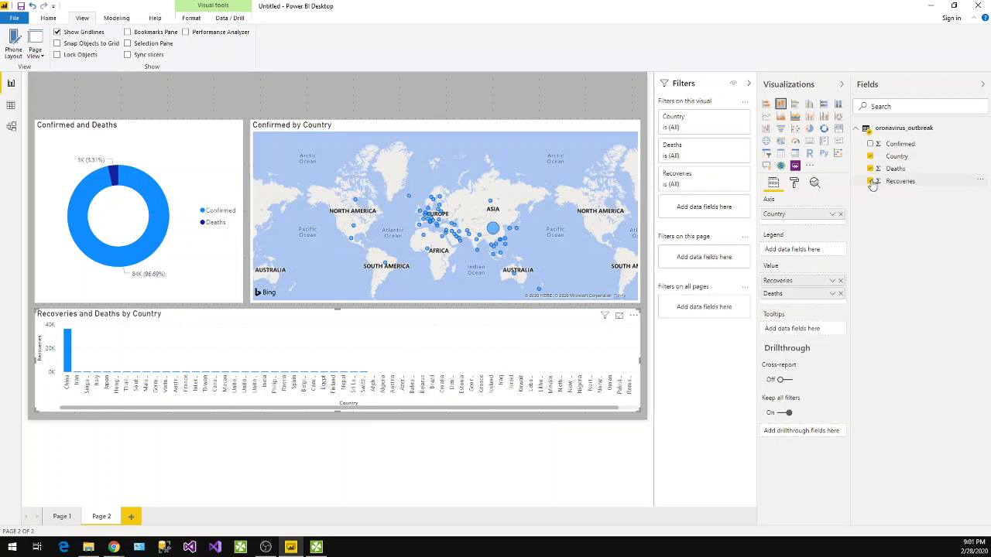
click(870, 181)
click(870, 144)
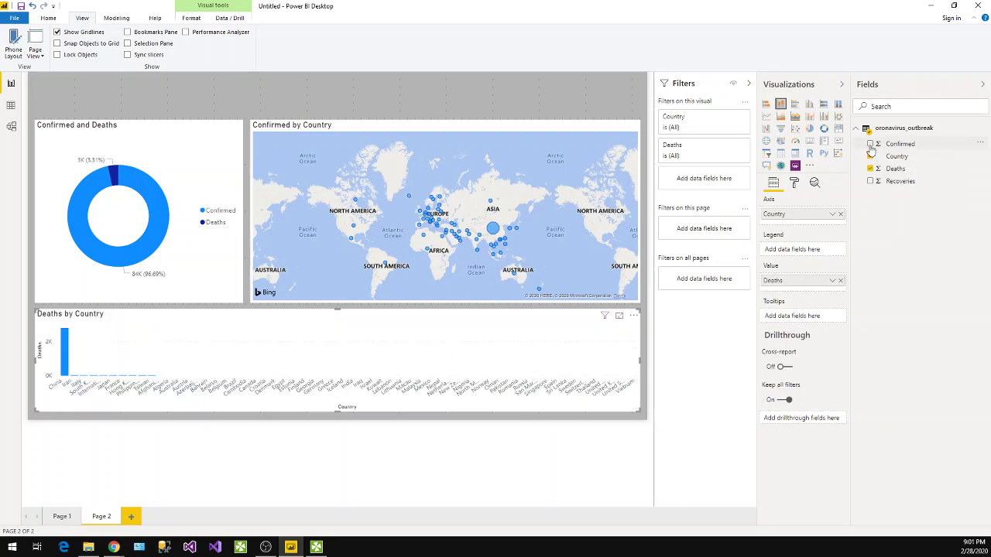
click(870, 169)
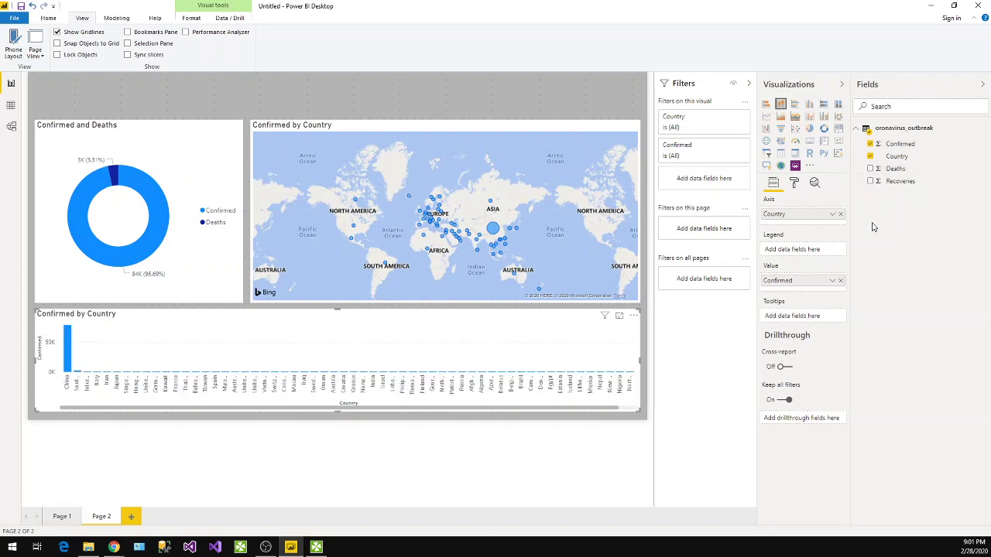
click(870, 144)
click(870, 169)
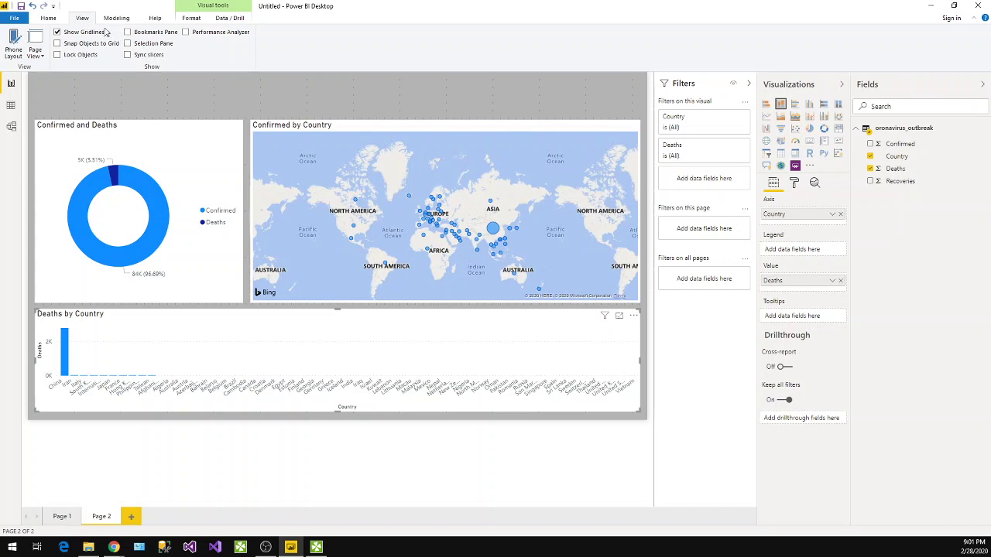
click(51, 18)
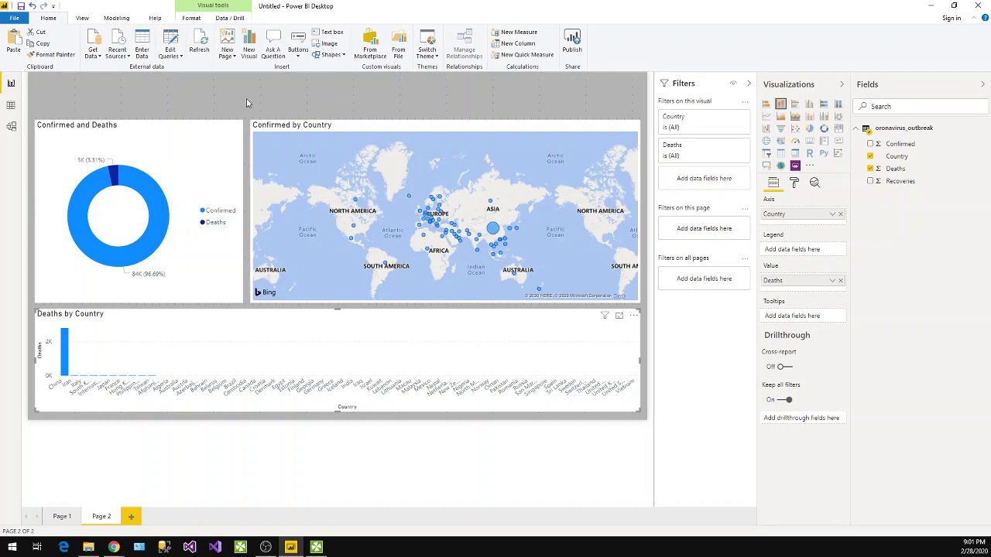
Insert a text box and size it into a strip across the top of the page above the charts.
click(248, 45)
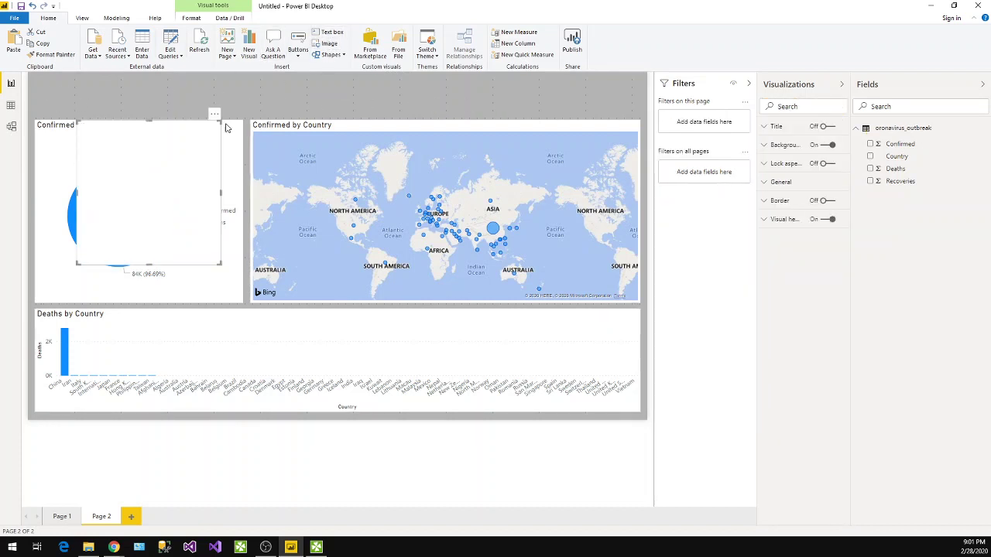
drag(221, 194, 569, 134)
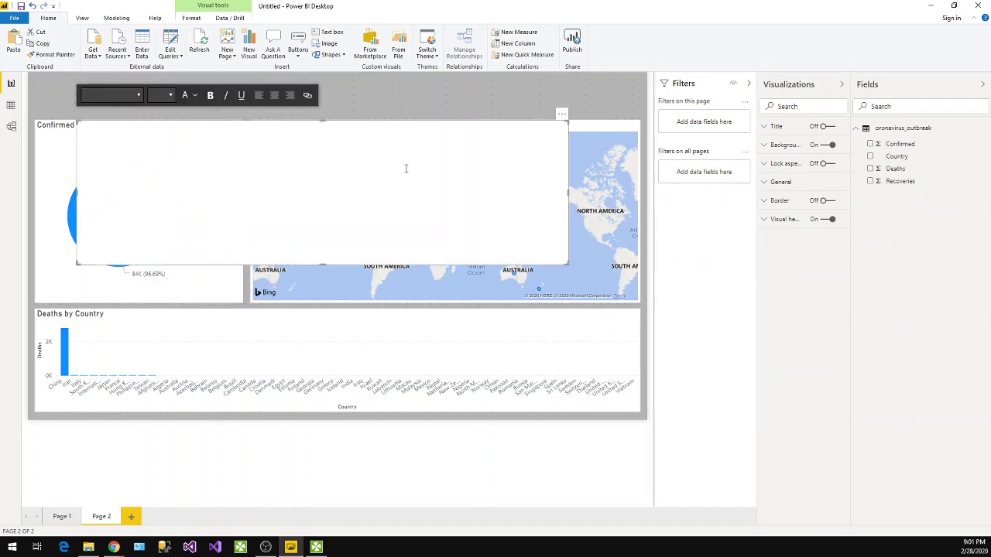
drag(322, 120, 322, 73)
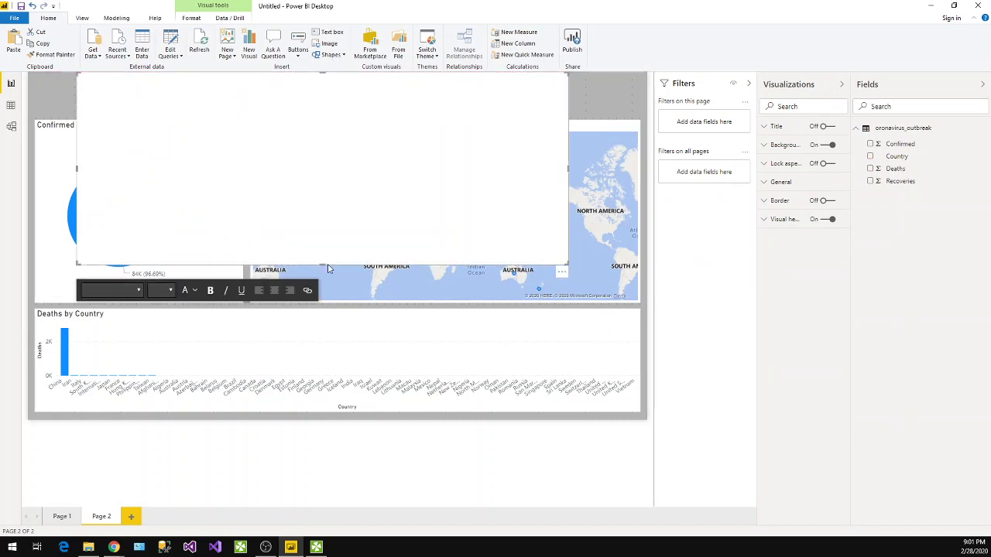
drag(328, 265, 332, 116)
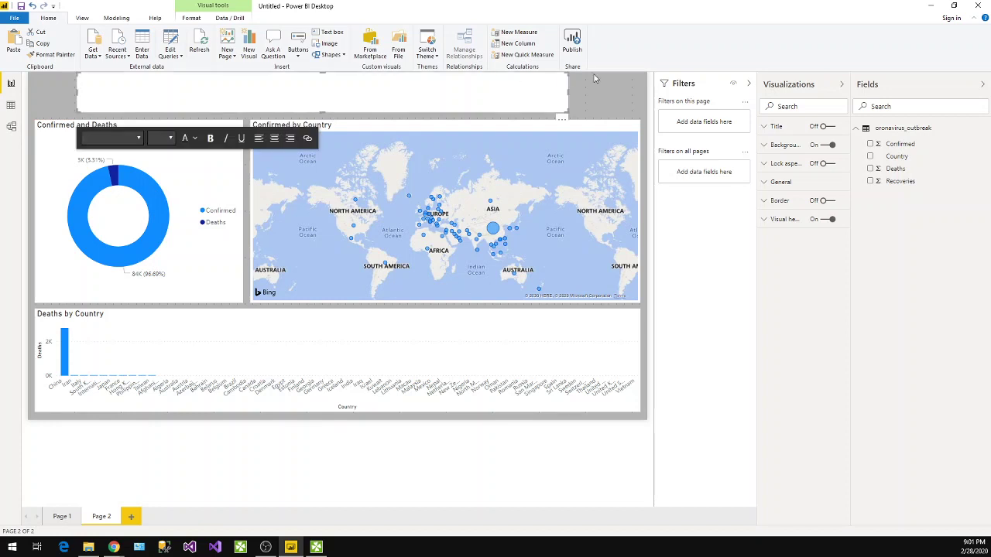
click(569, 94)
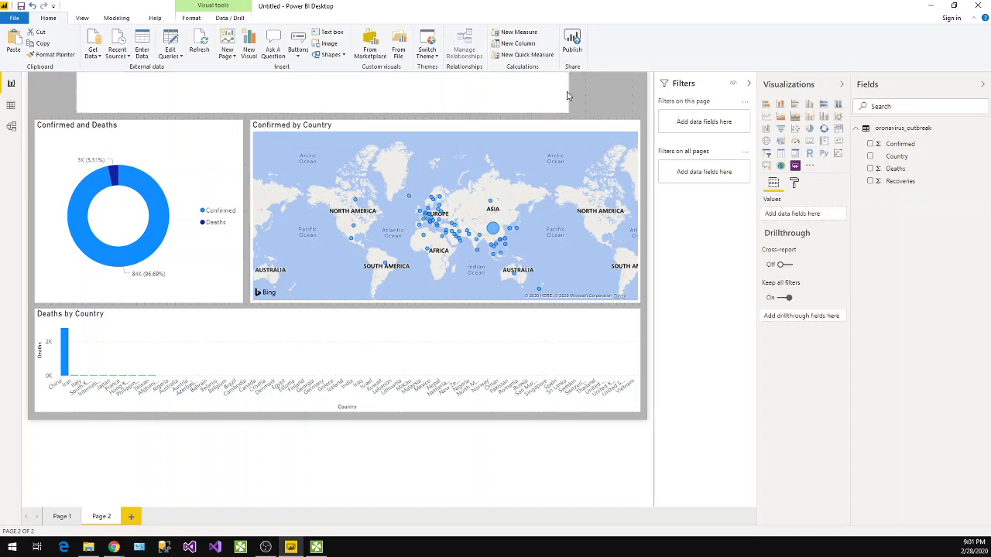
click(569, 94)
drag(569, 95, 642, 101)
Stretch the text box to the left page edge, then select the Wikipedia table caption in Chrome.
click(176, 88)
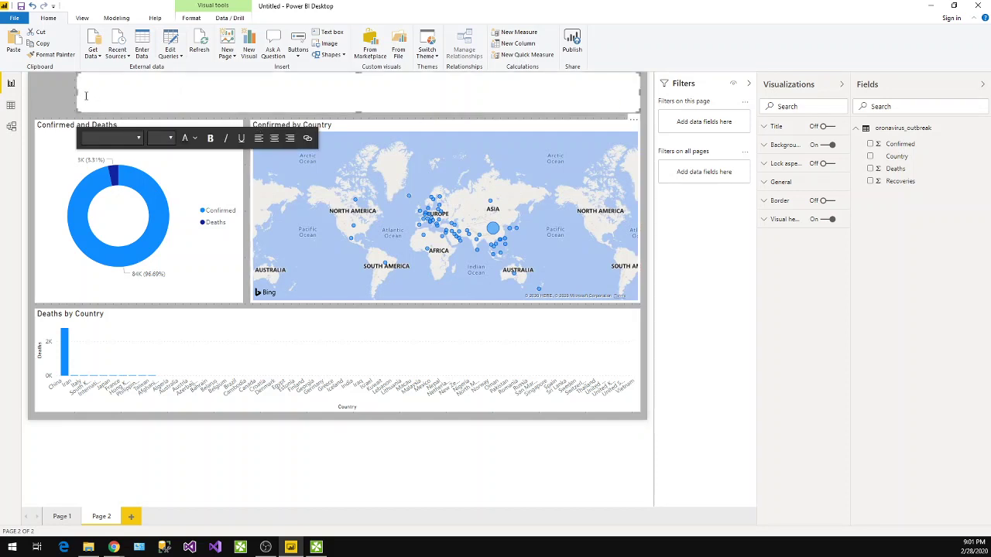
drag(77, 94, 35, 96)
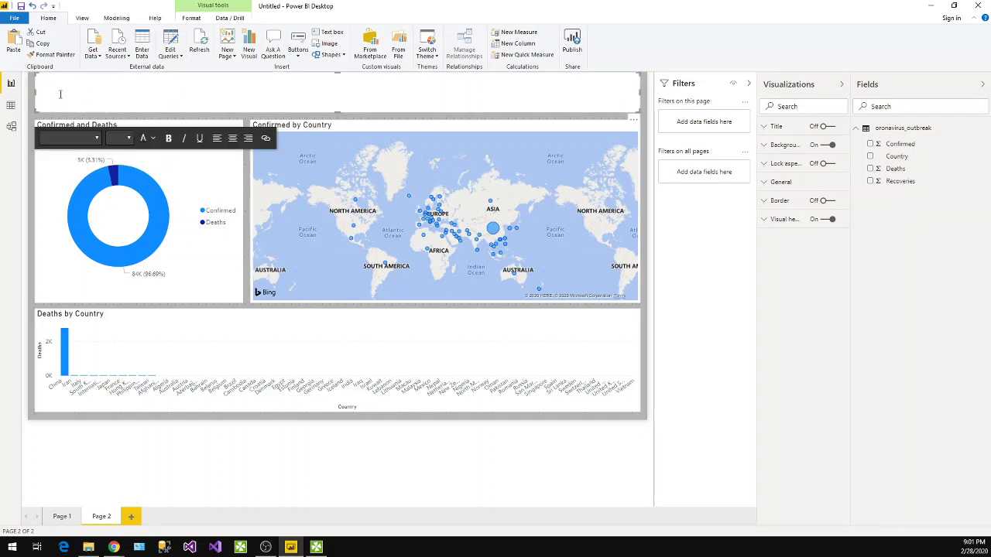
click(76, 84)
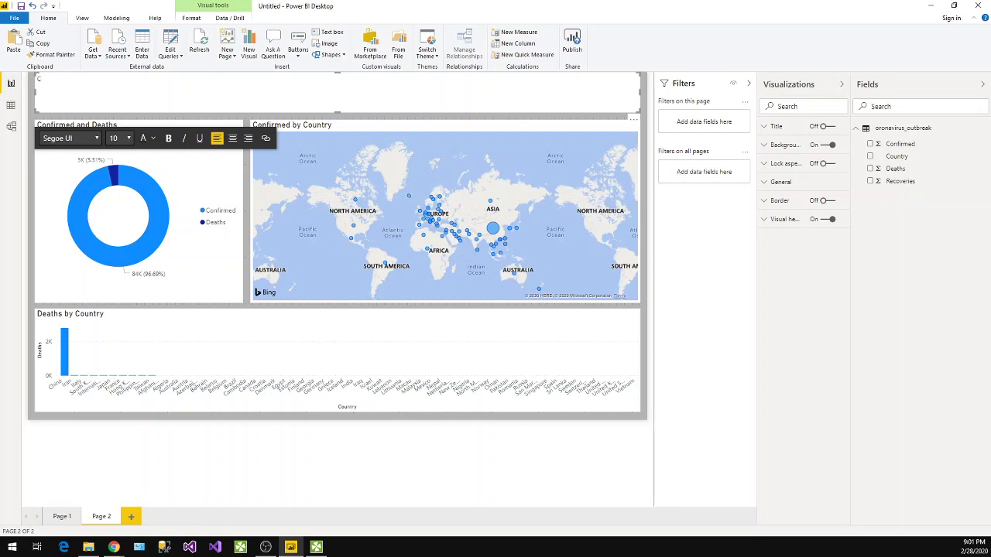
key(alt+Tab)
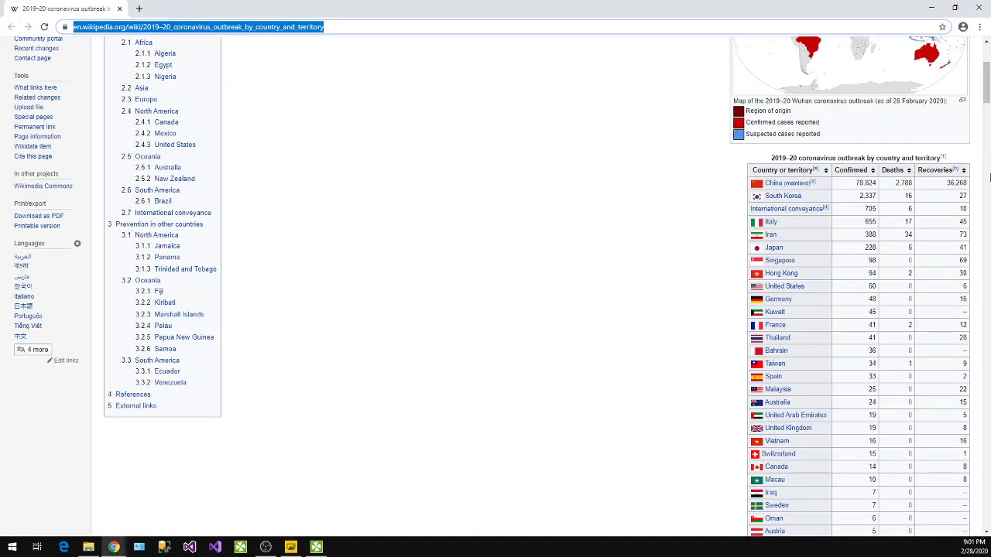
drag(771, 158, 934, 157)
key(ctrl+c)
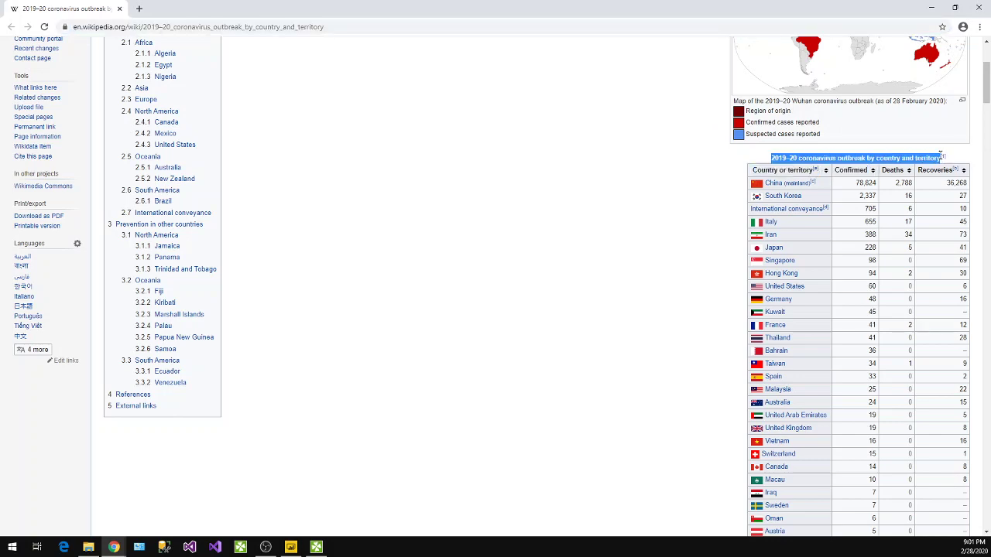
Paste '2019–20 coronavirus outbreak by country and territory' into the title box and select it.
click(931, 8)
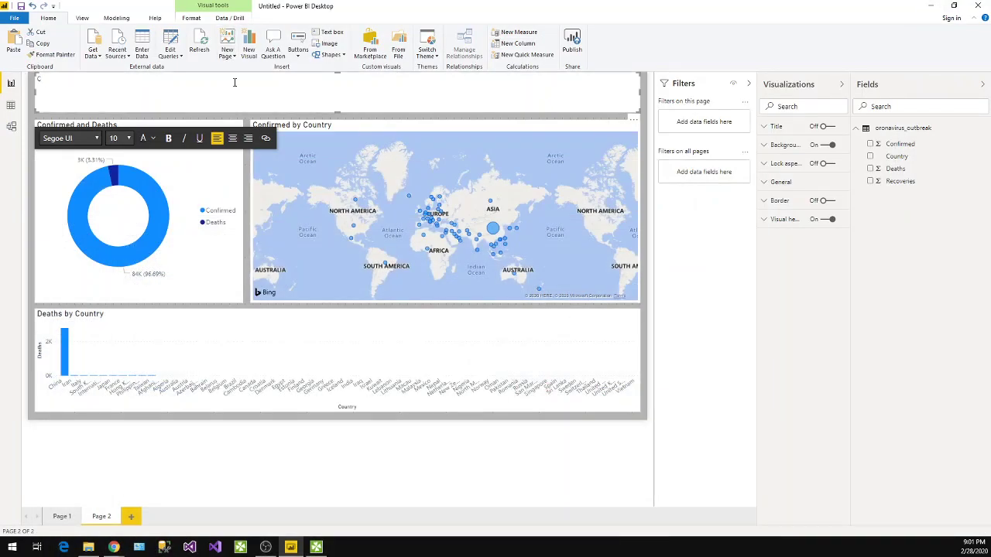
key(ctrl+v)
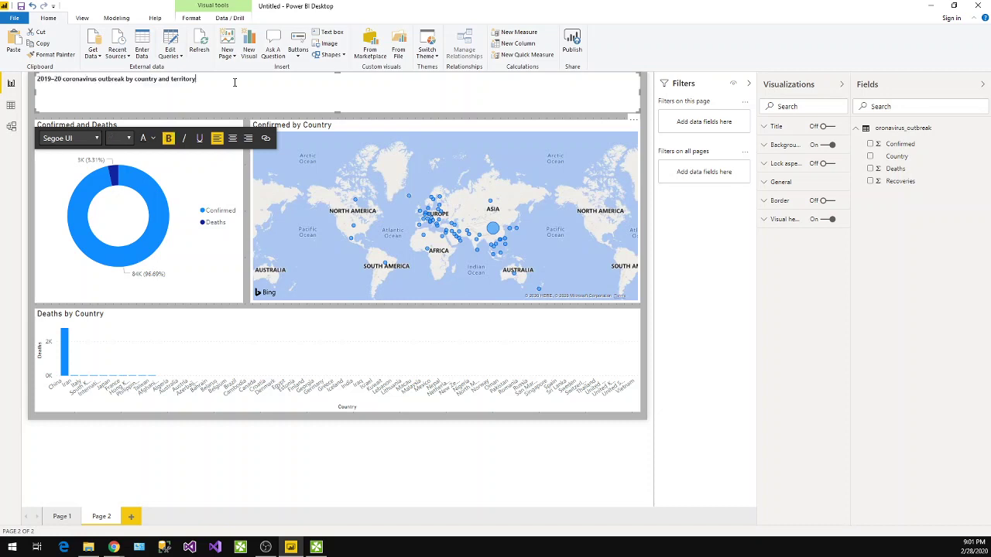
key(ctrl+a)
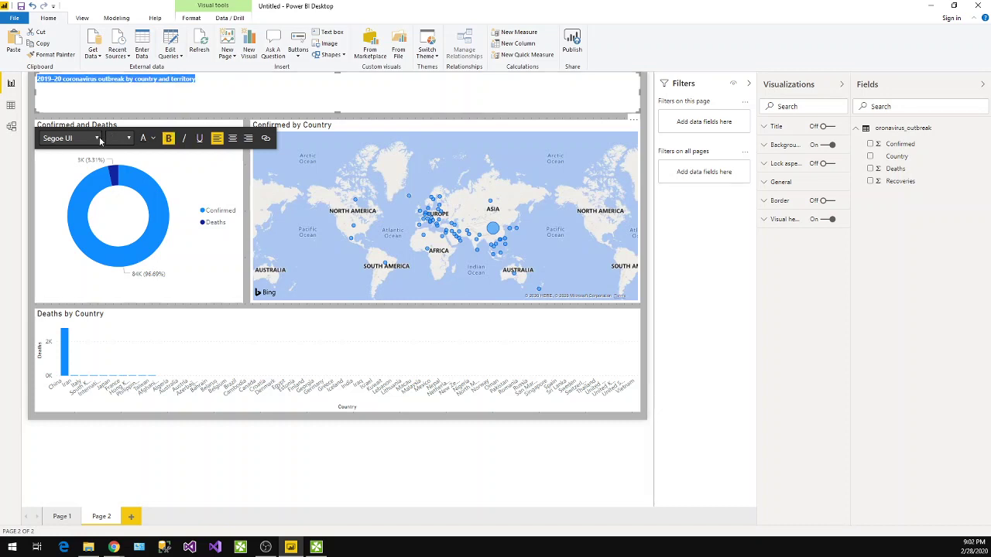
Make the title text 32 pt and centred, and collapse the Visualizations pane.
click(128, 138)
click(119, 285)
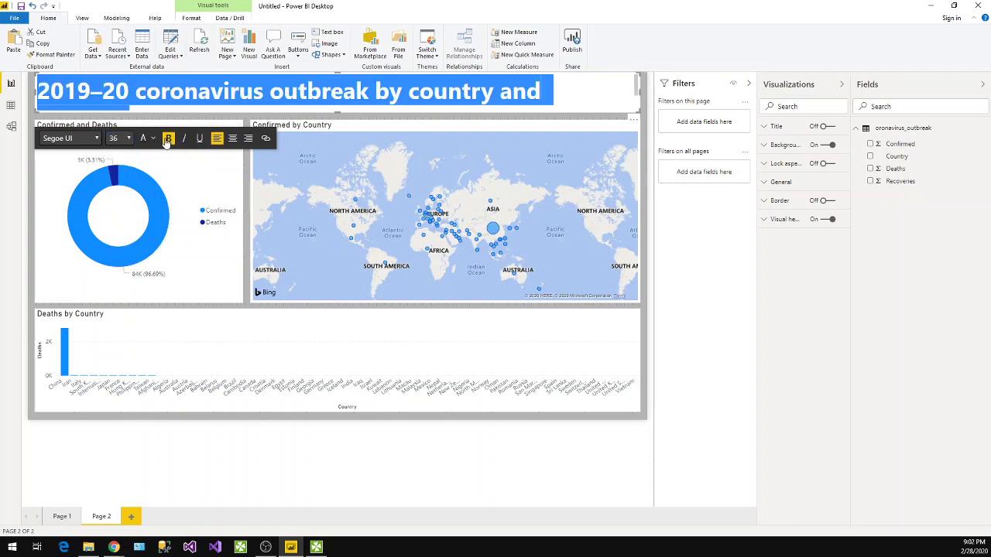
click(130, 138)
click(113, 275)
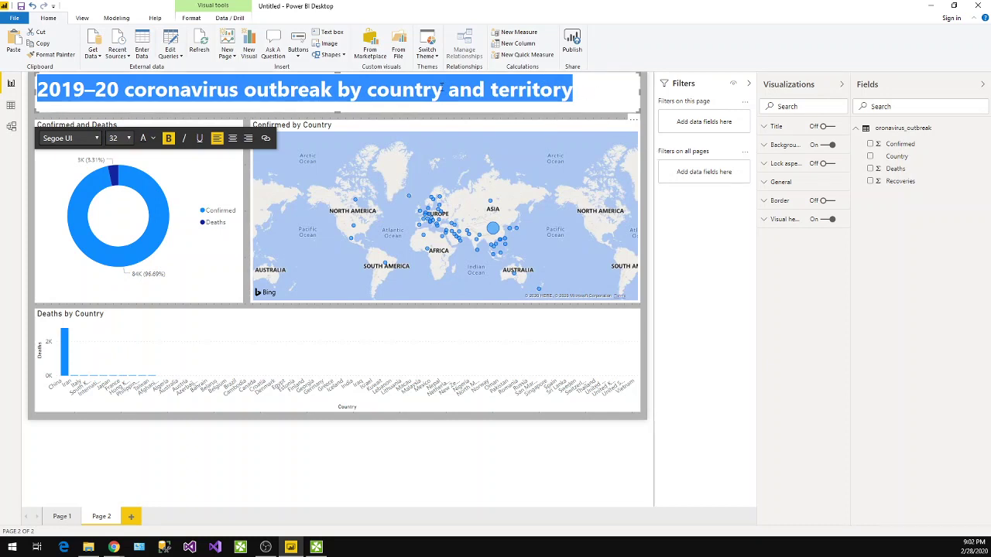
click(232, 138)
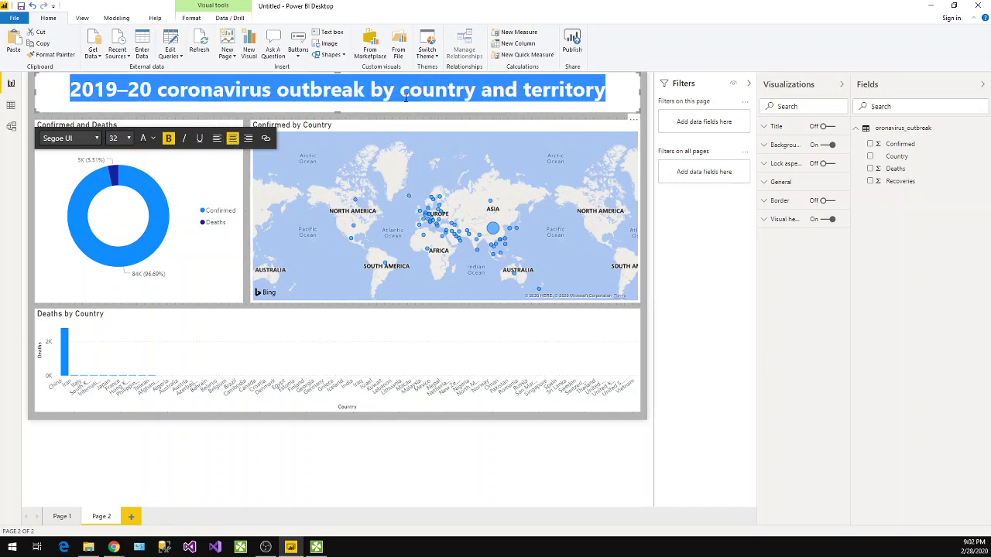
click(675, 295)
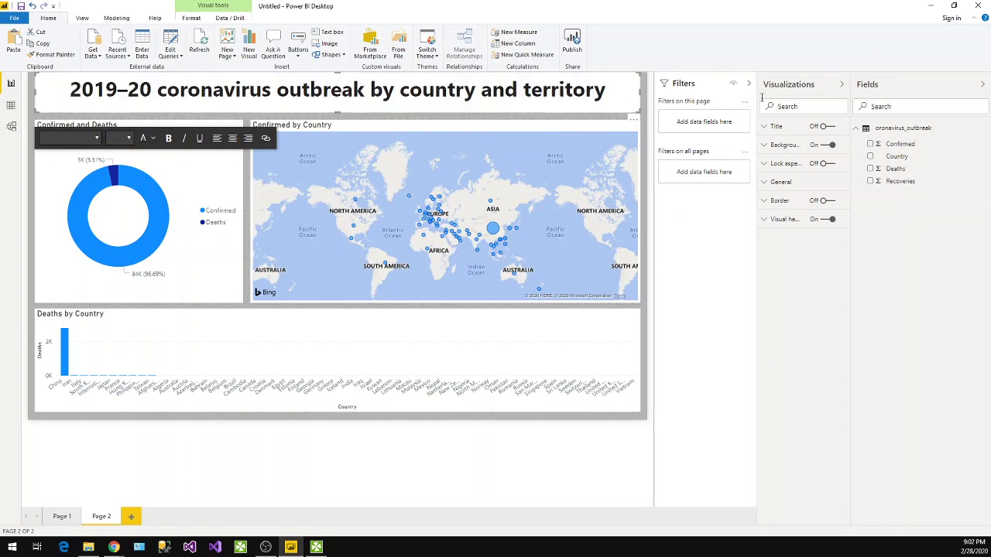
click(842, 83)
Collapse the Fields and Filters panes and deselect the title box.
click(982, 84)
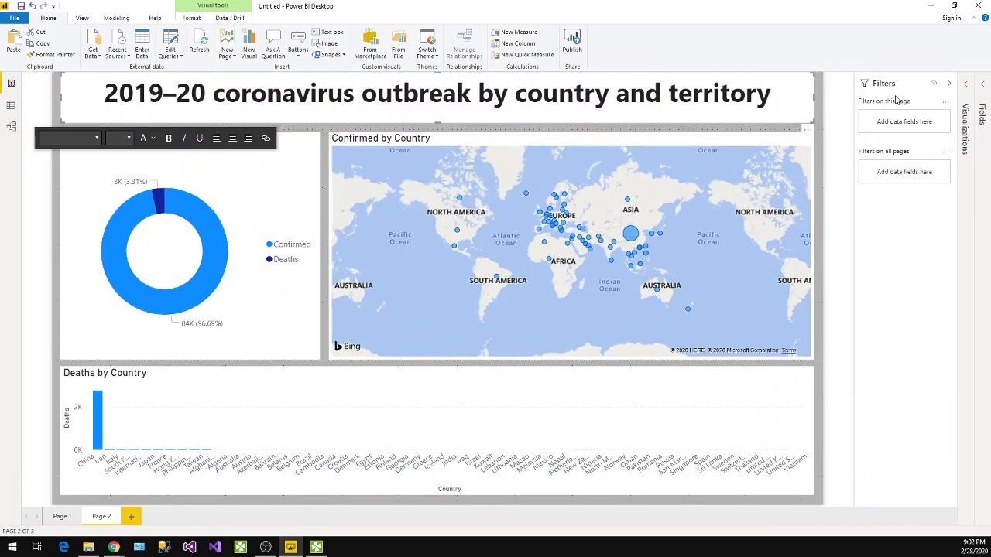
click(949, 83)
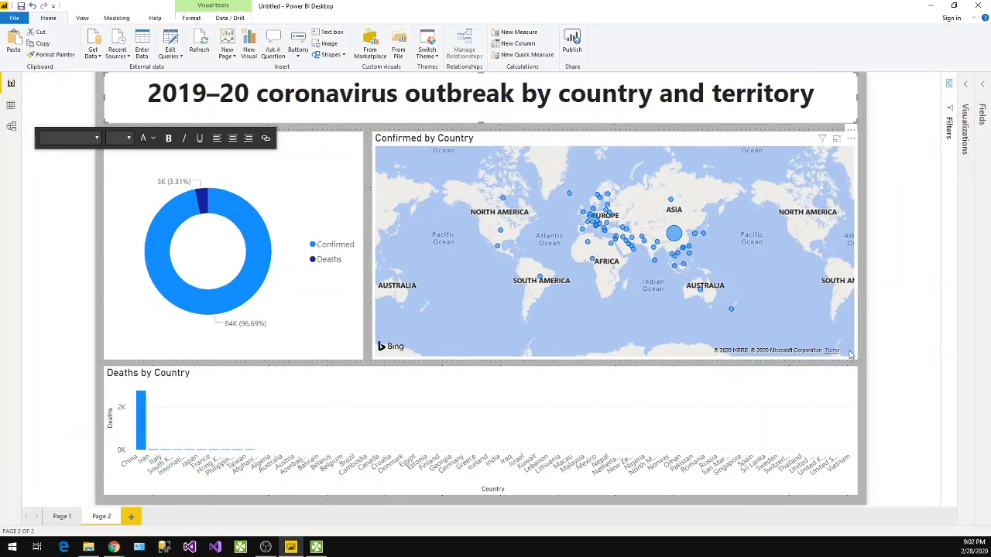
click(913, 375)
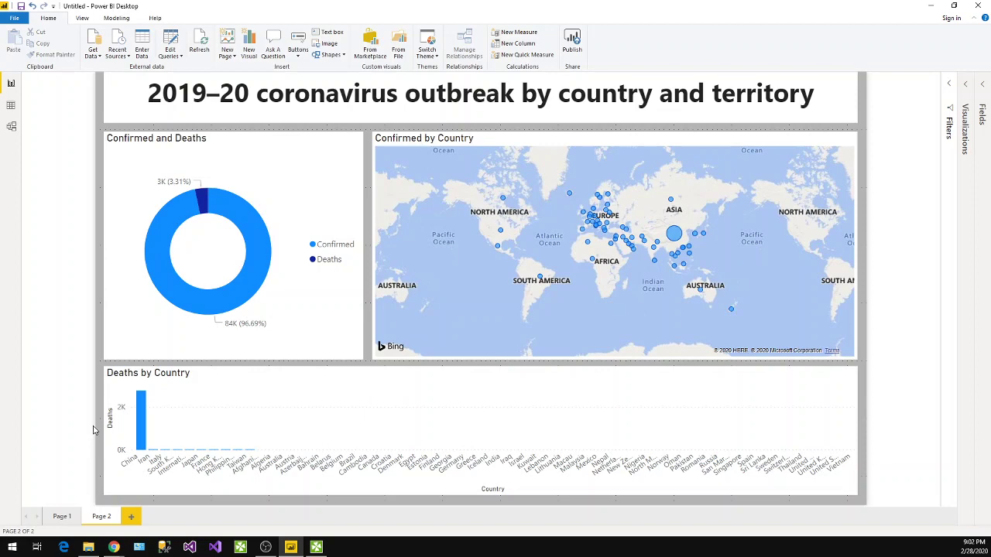
Save the report as Lessn2.pbix in the PowerBISeries folder.
key(ctrl+s)
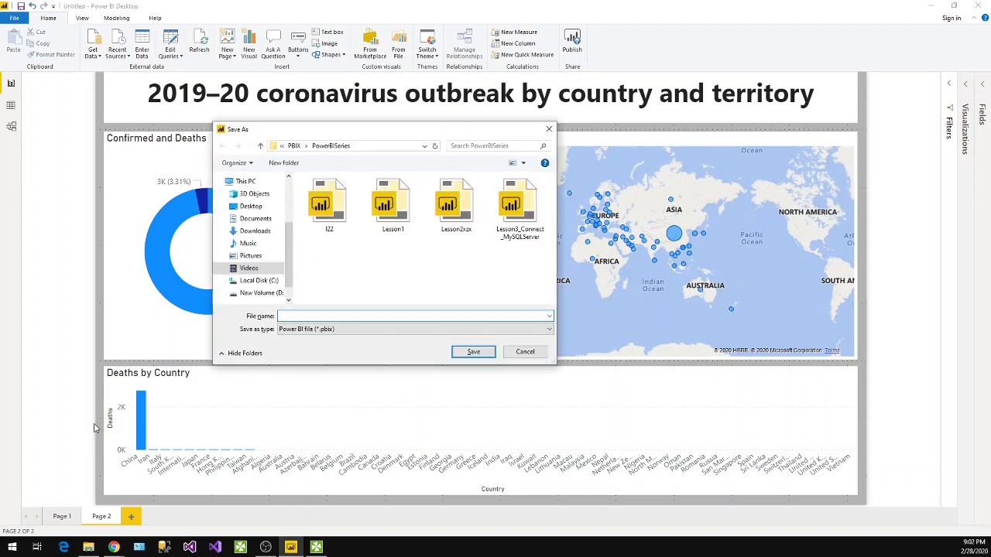
text(Le)
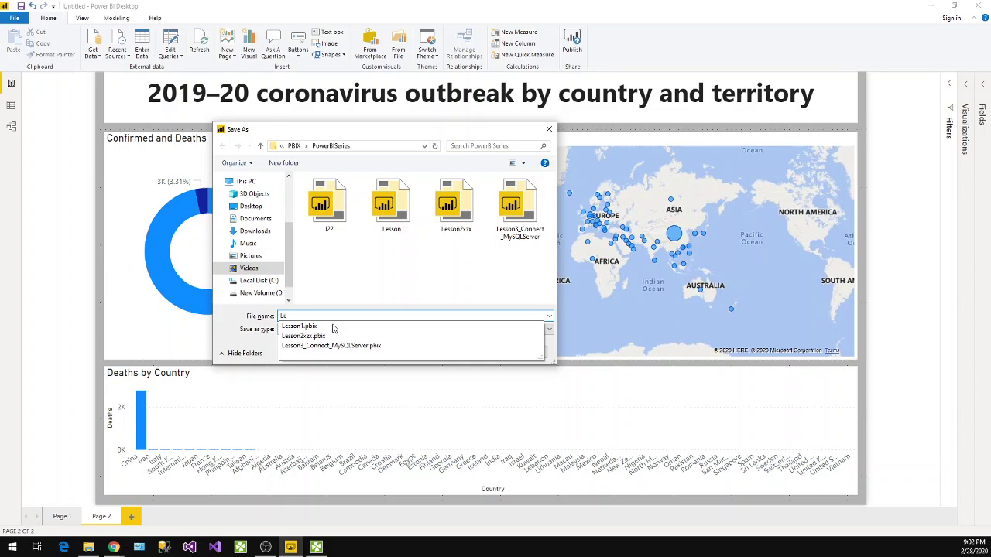
text(ssn2)
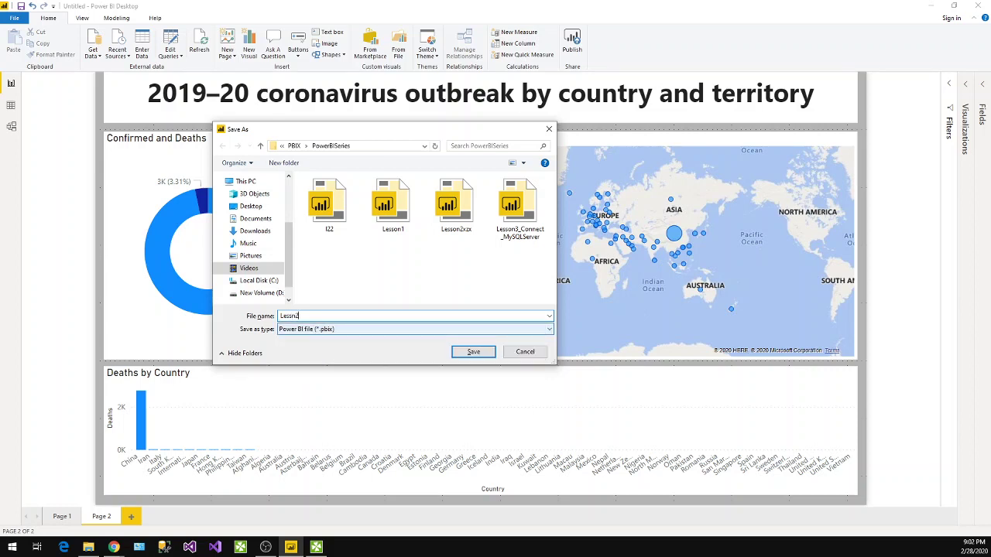
click(477, 353)
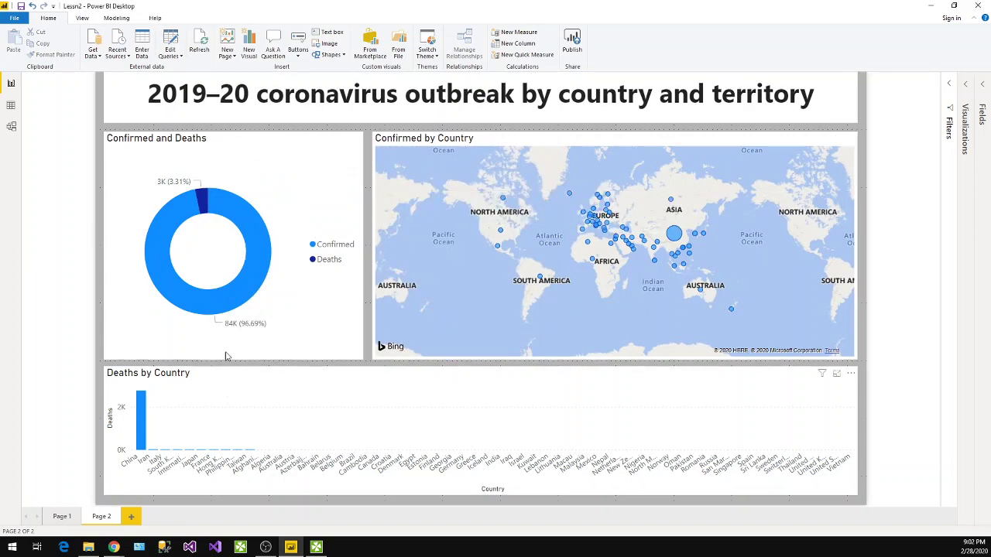
click(262, 248)
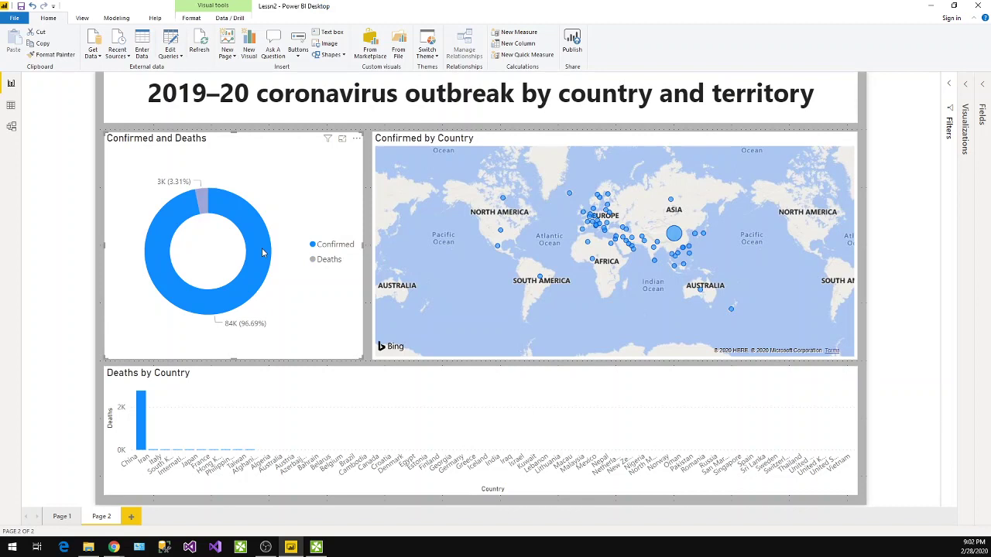
click(202, 202)
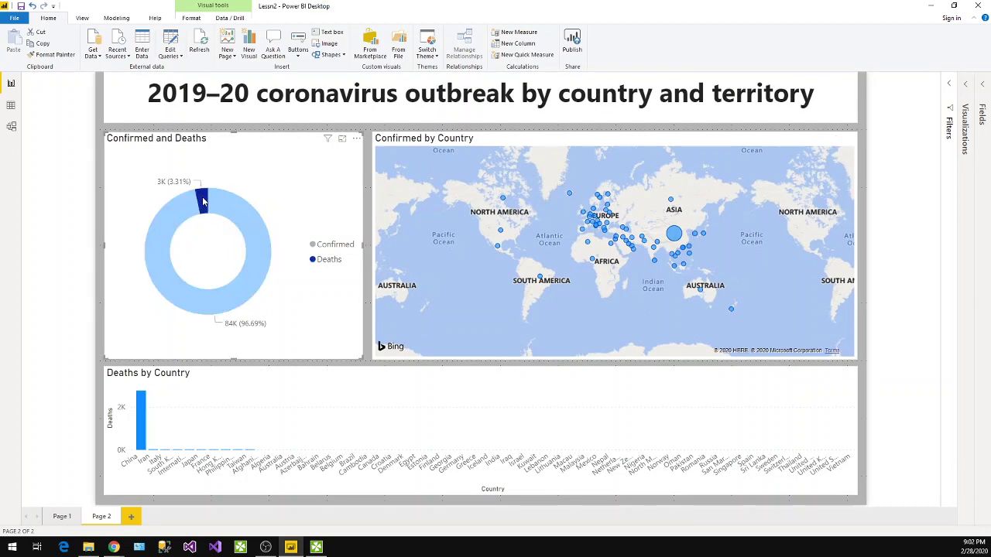
click(211, 211)
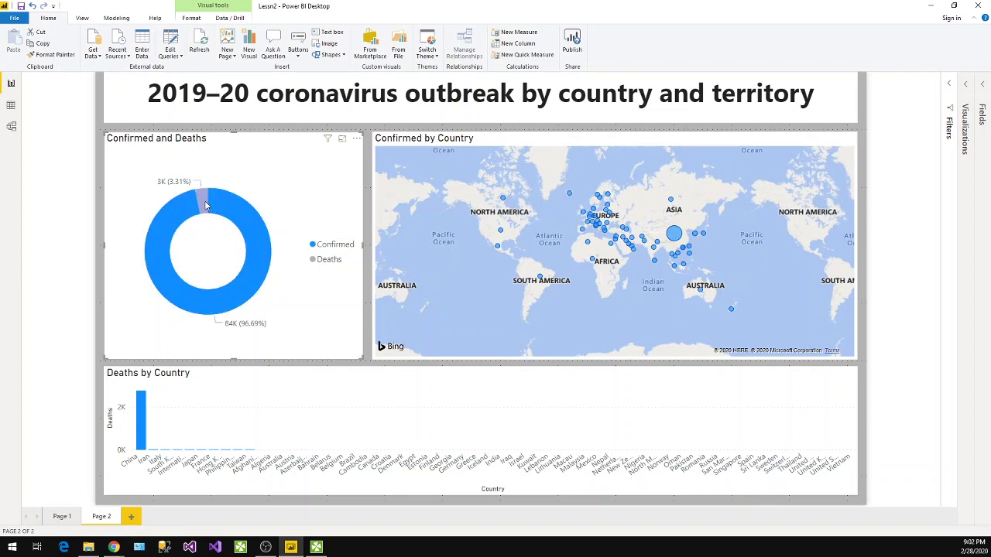
click(205, 204)
click(261, 244)
click(198, 204)
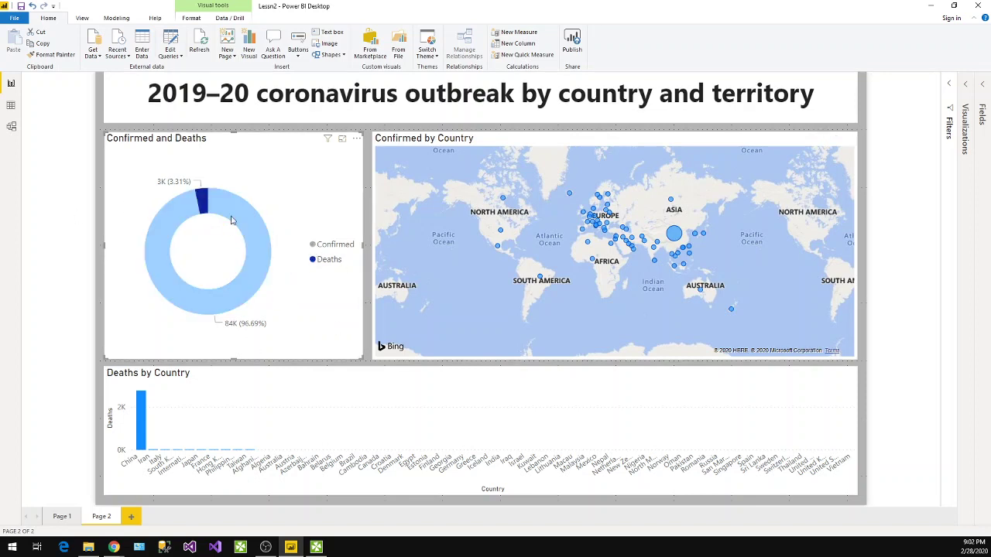
click(203, 204)
scroll(643, 227, up, 5)
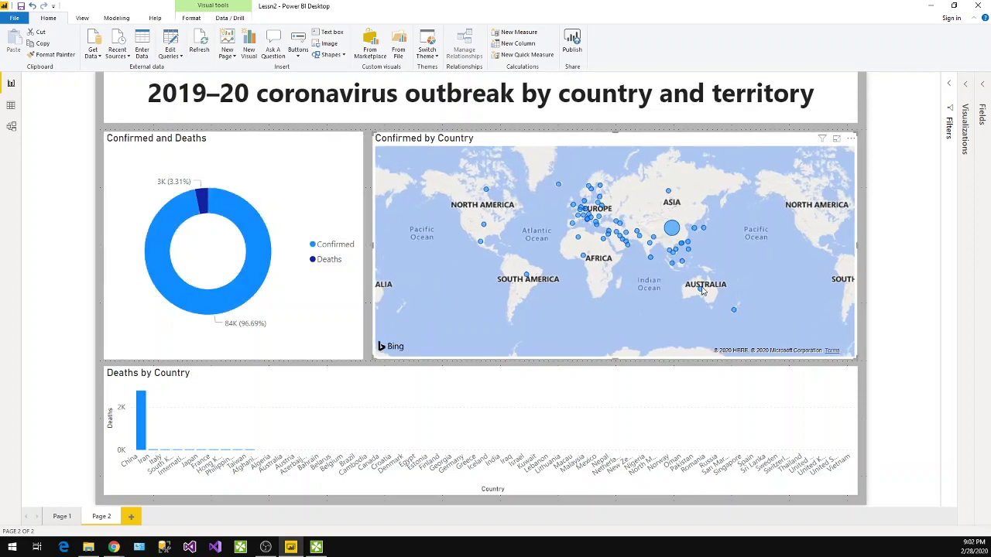
scroll(643, 227, down, 5)
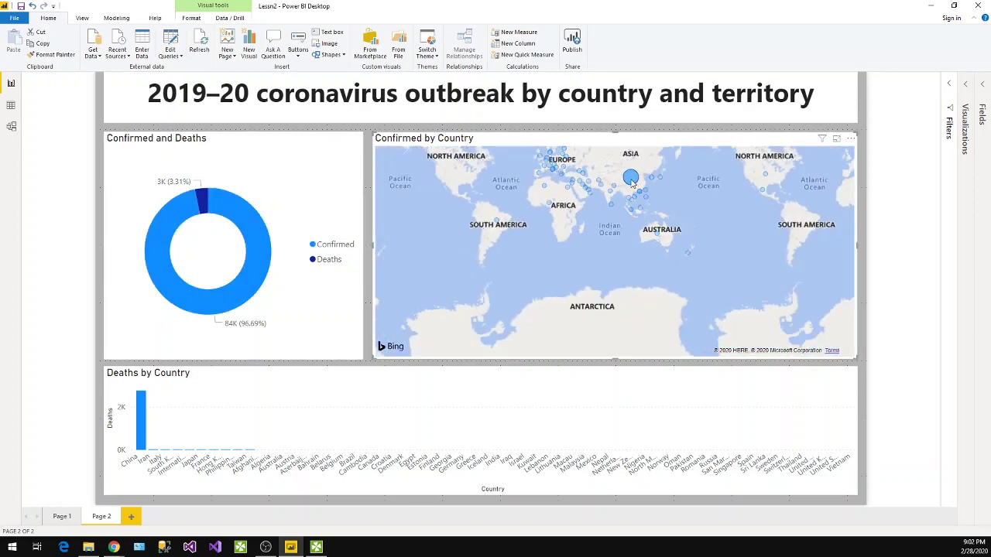
click(631, 178)
click(631, 180)
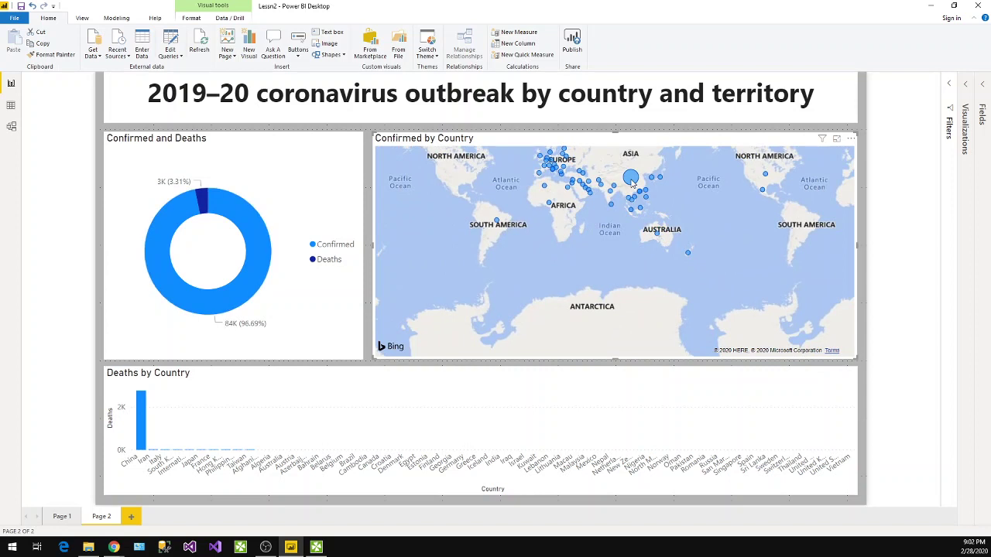
click(600, 189)
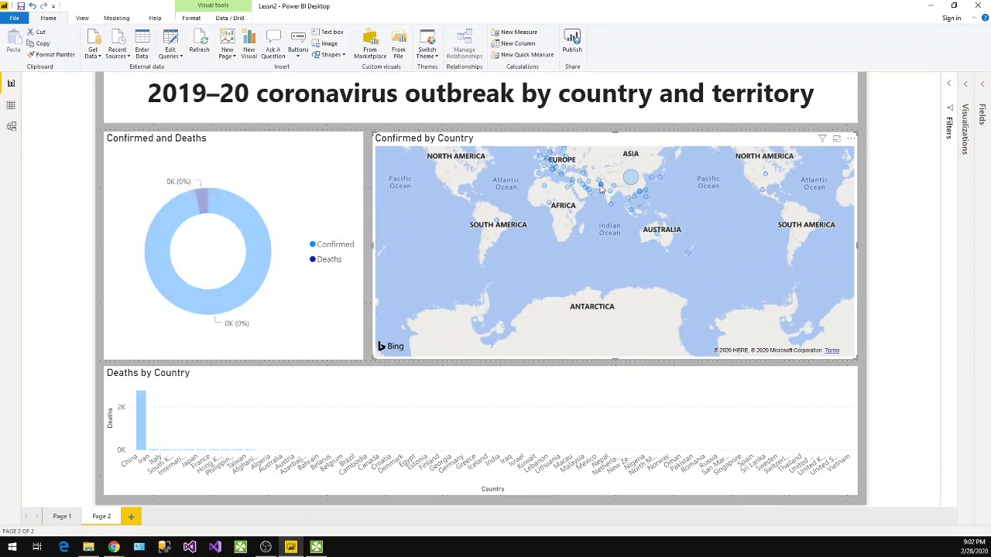
click(600, 189)
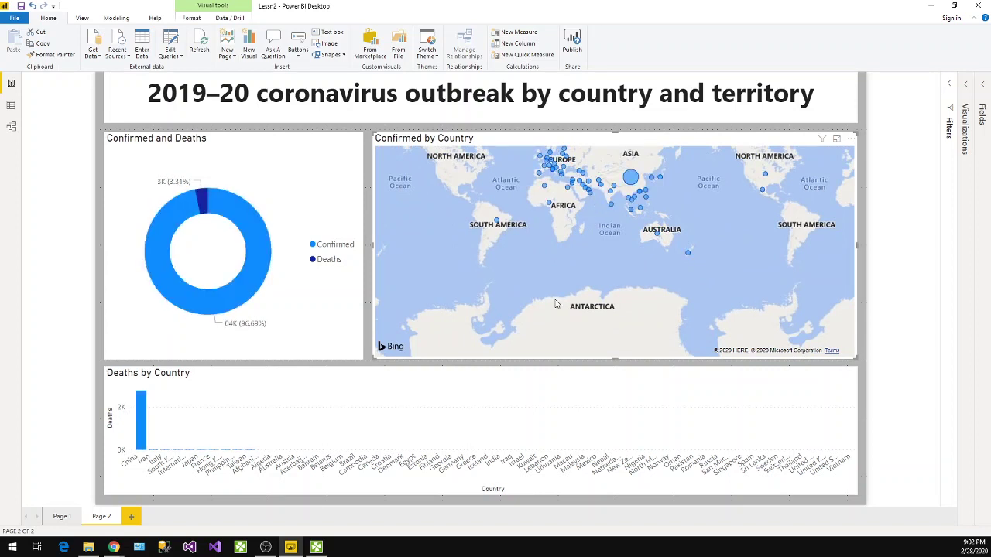
click(463, 93)
click(480, 74)
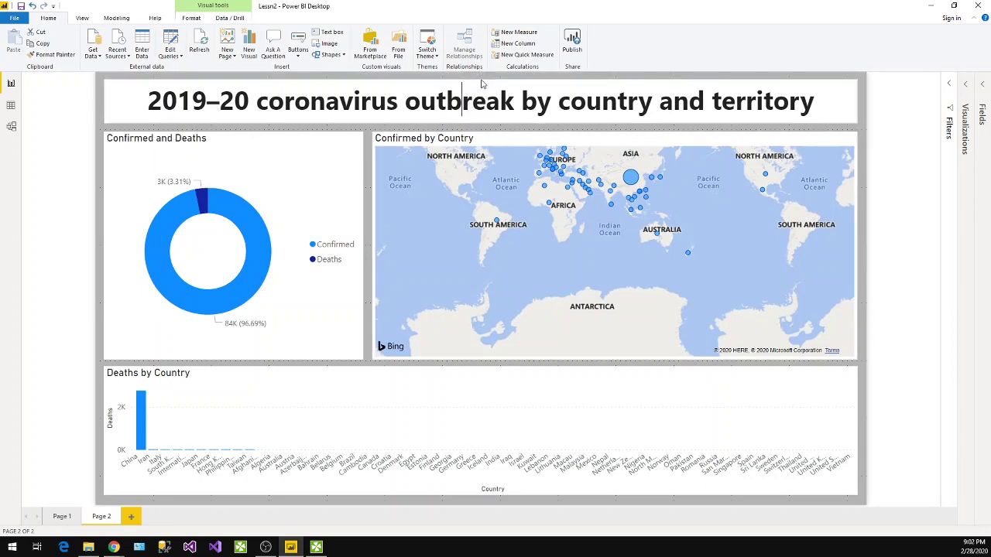
click(895, 194)
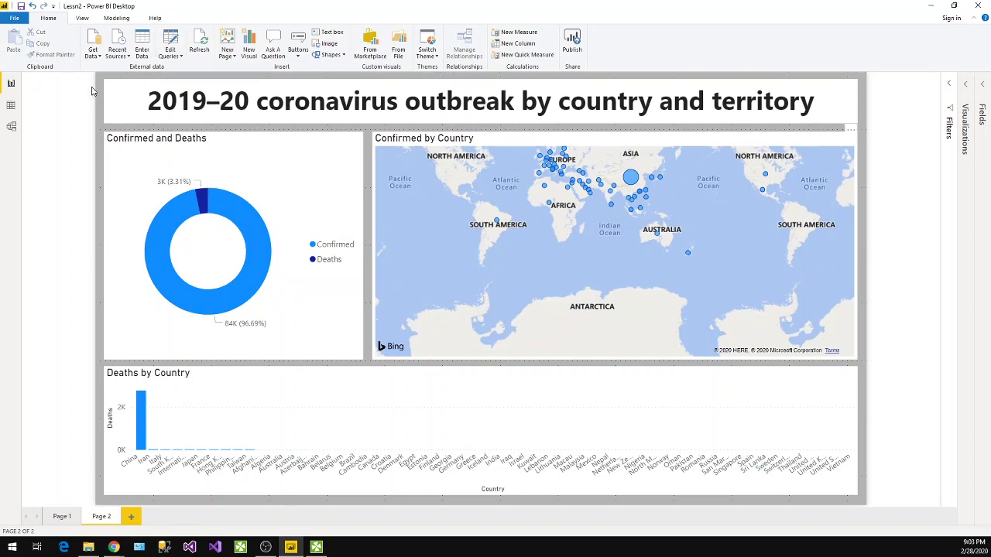
click(93, 52)
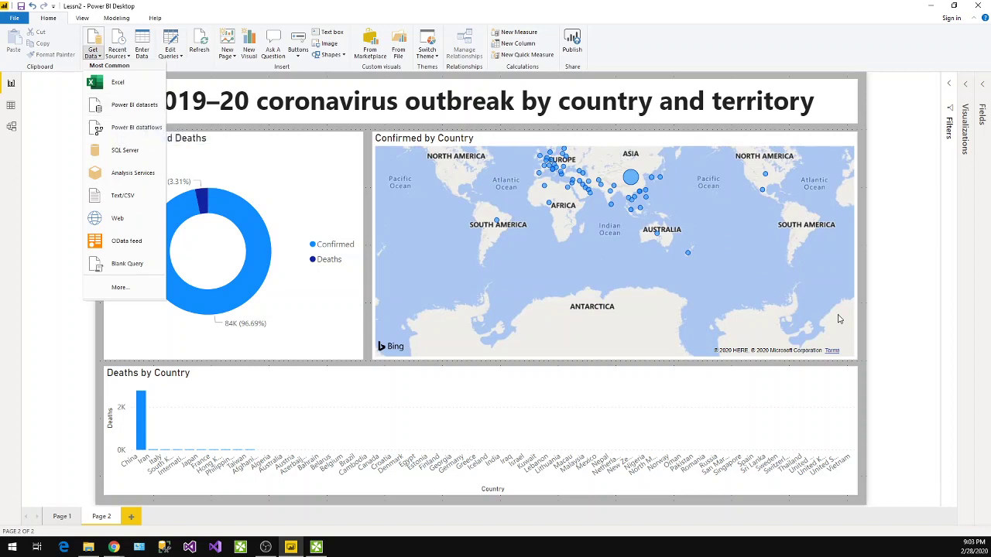
click(894, 313)
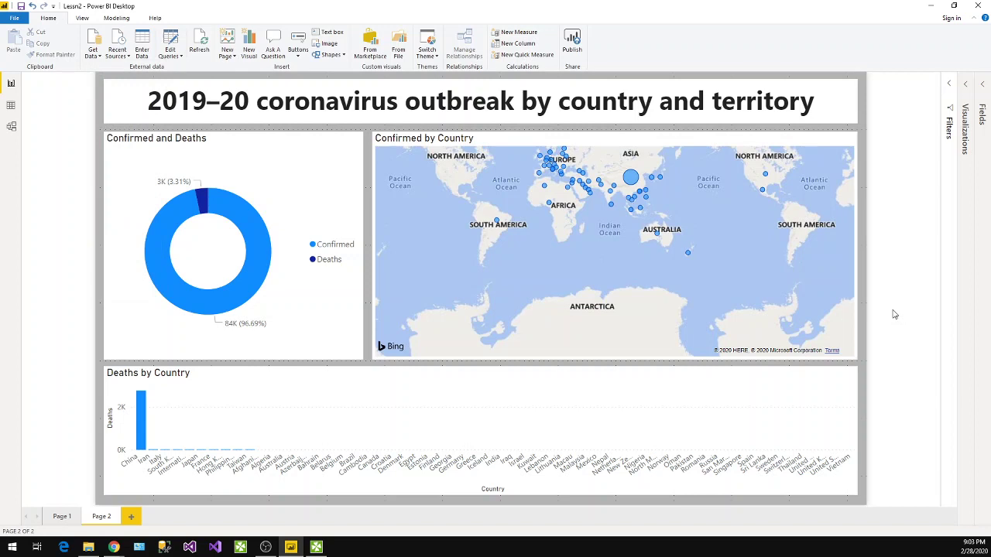